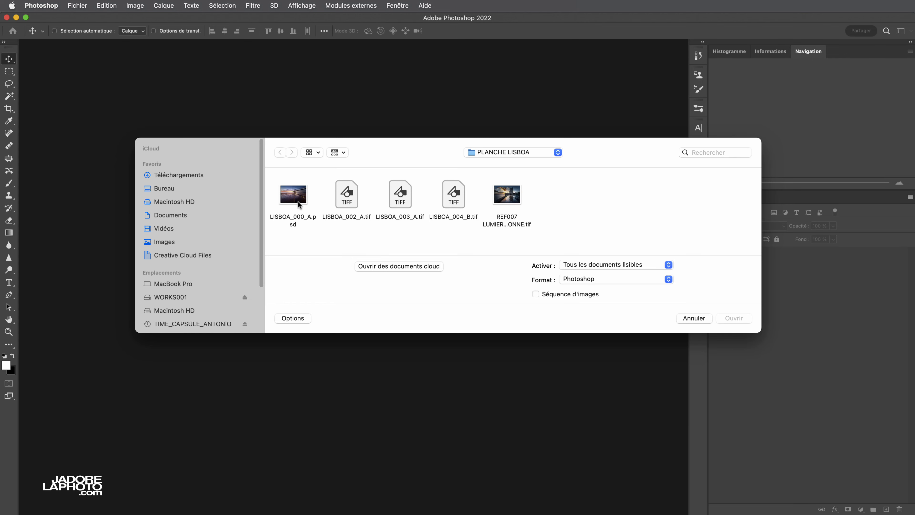
Step: Open LISBOA_000_A.psd and add a new guide layout using the preset PLANCHE CONTACT 4 Photos
left_click(298, 202)
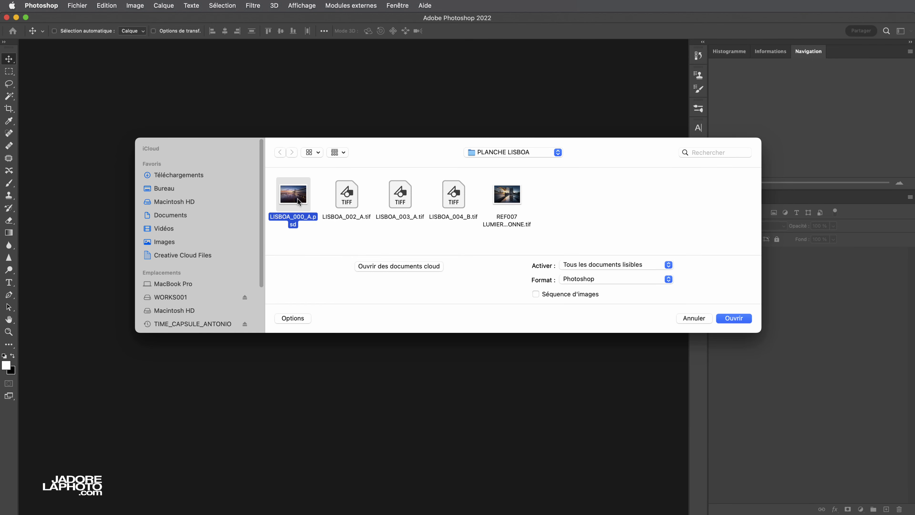
left_click(730, 318)
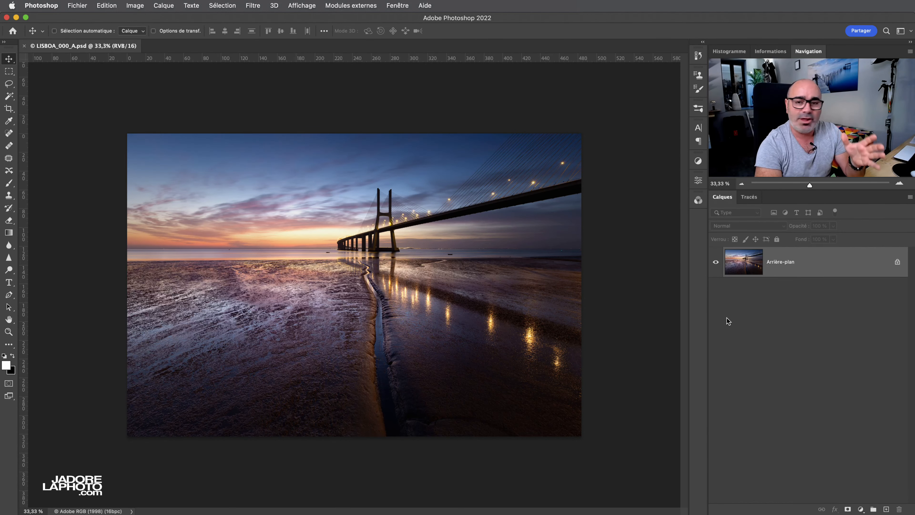
left_click(302, 5)
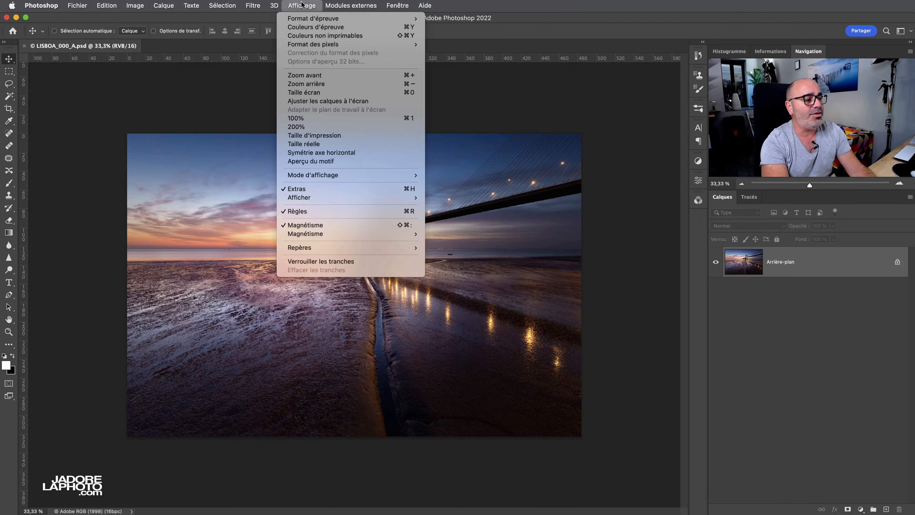
mouse_move(340, 247)
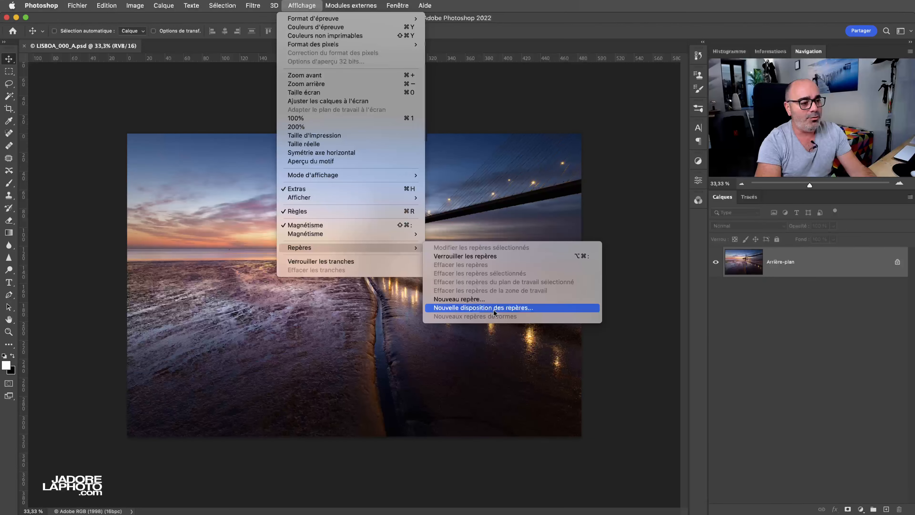
left_click(483, 308)
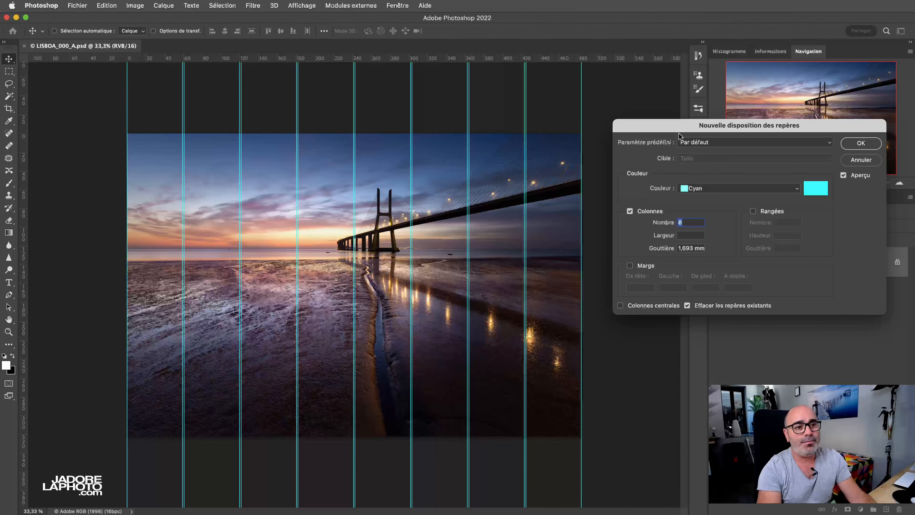
left_click_drag(678, 133, 681, 112)
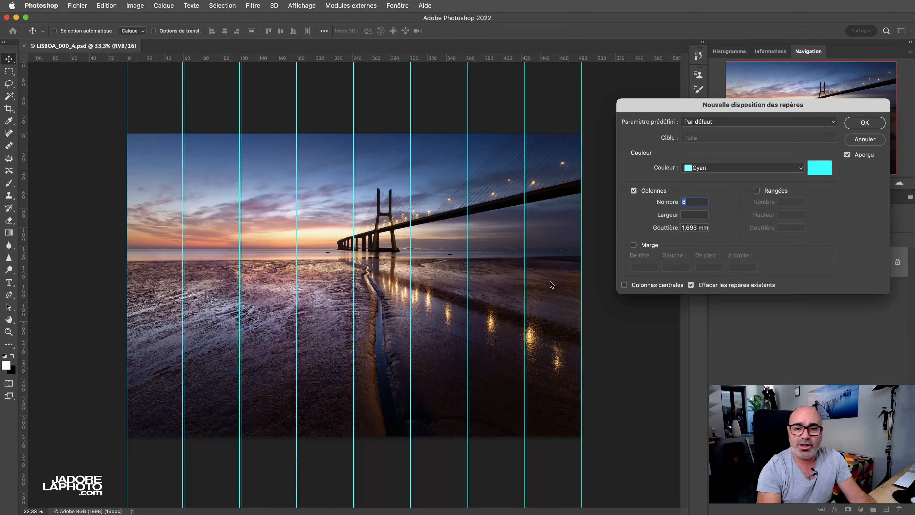
left_click(760, 122)
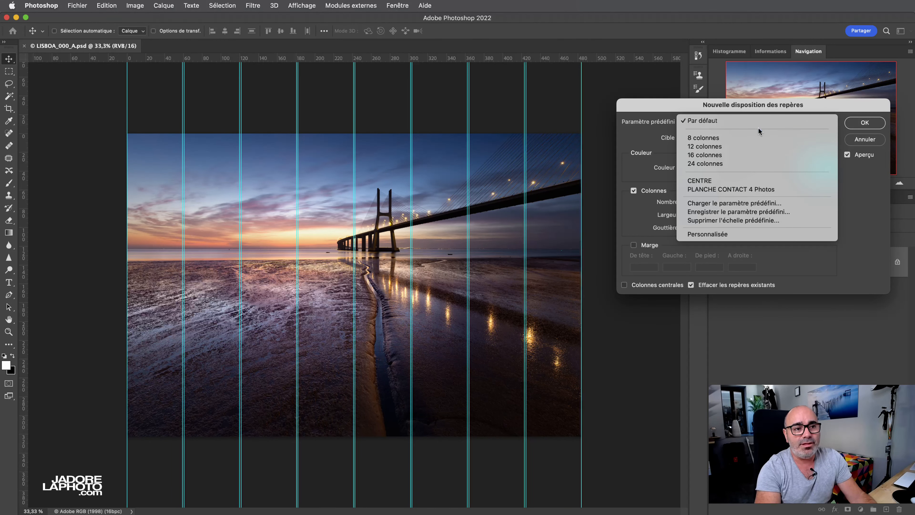
left_click(750, 190)
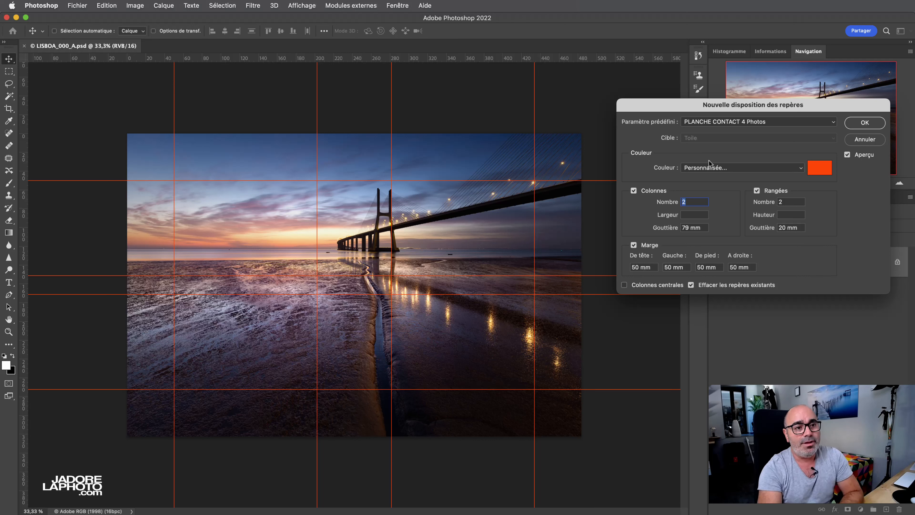
left_click(864, 123)
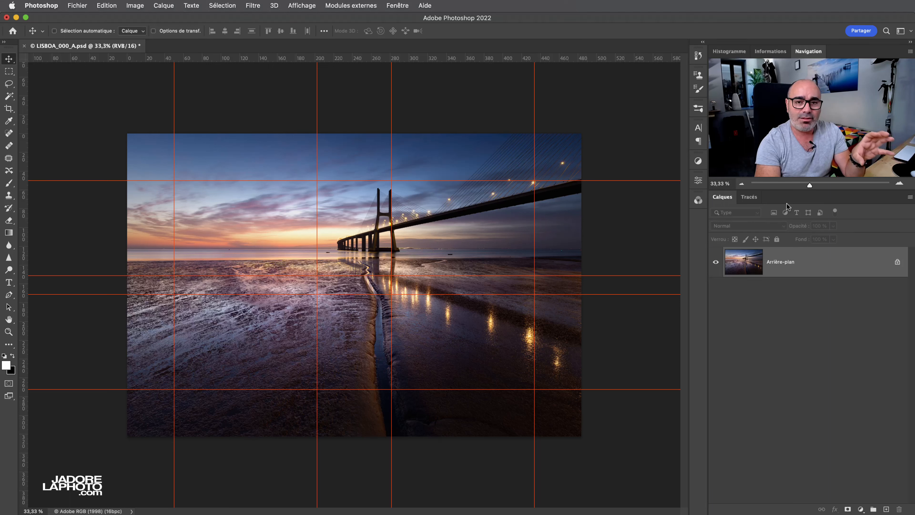
Step: Place LISBOA_002_A.tif as an embedded image, scaled to about 31% to fit the upper-left cell of the guides
left_click(81, 6)
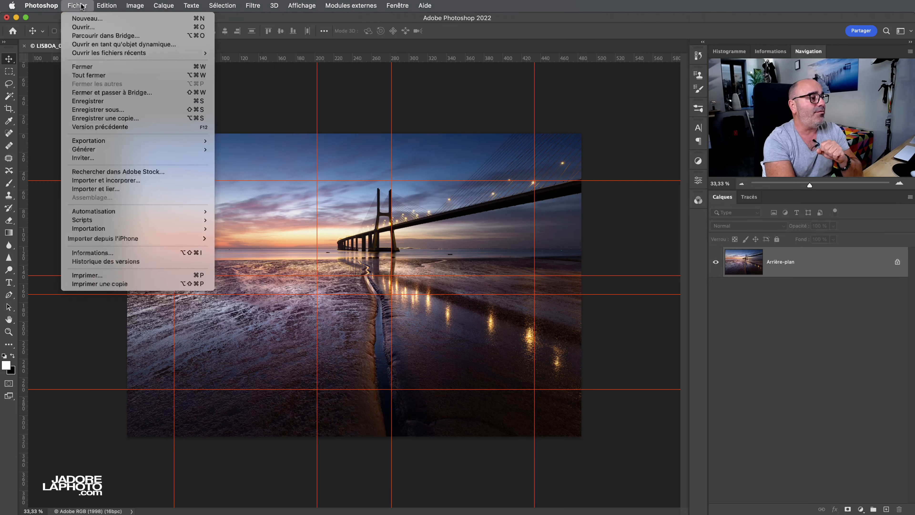
left_click(126, 181)
left_click(351, 199)
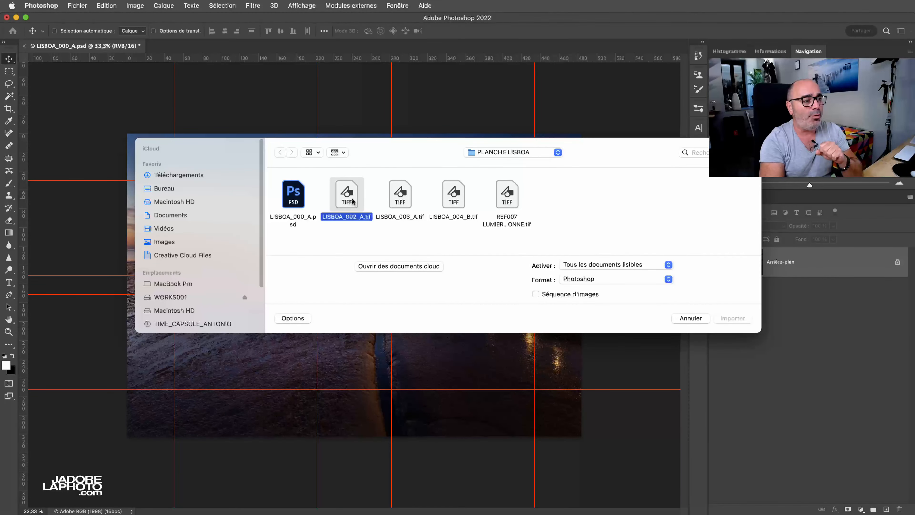
left_click(725, 319)
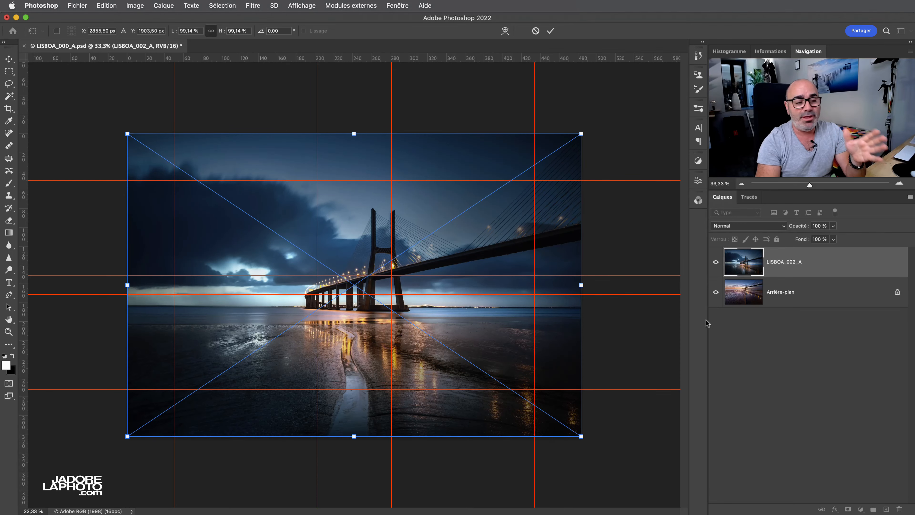
left_click_drag(580, 435, 361, 289)
left_click_drag(283, 225, 330, 276)
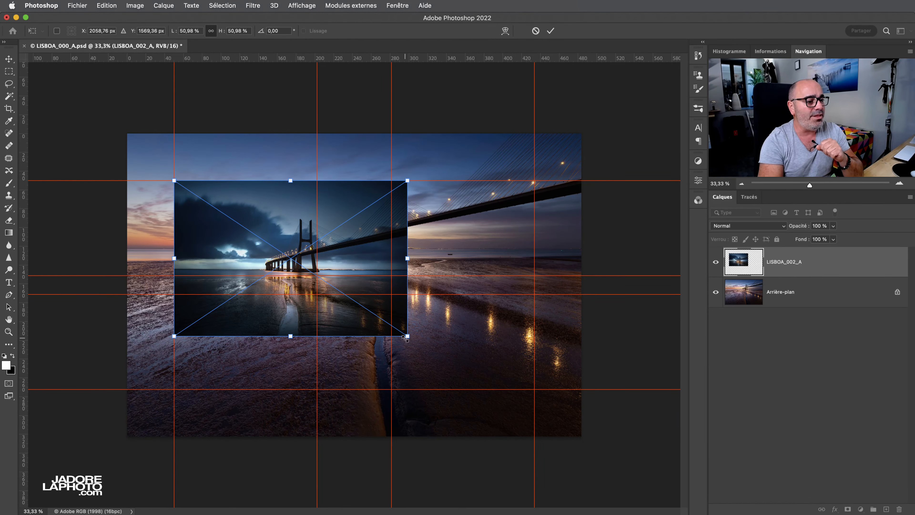
left_click_drag(408, 335, 319, 271)
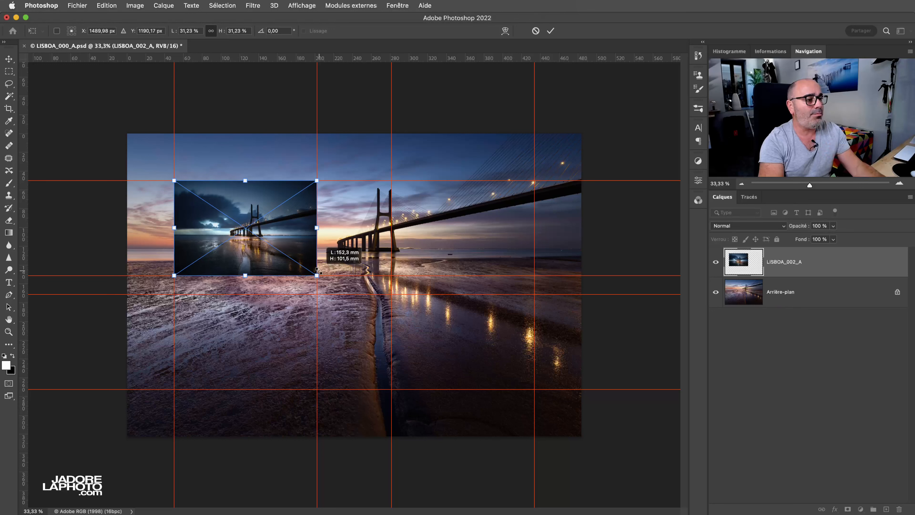
key("Return")
Step: Place LISBOA_003_A.tif as an embedded image and scale it to fit the upper-right cell of the guides
left_click(78, 5)
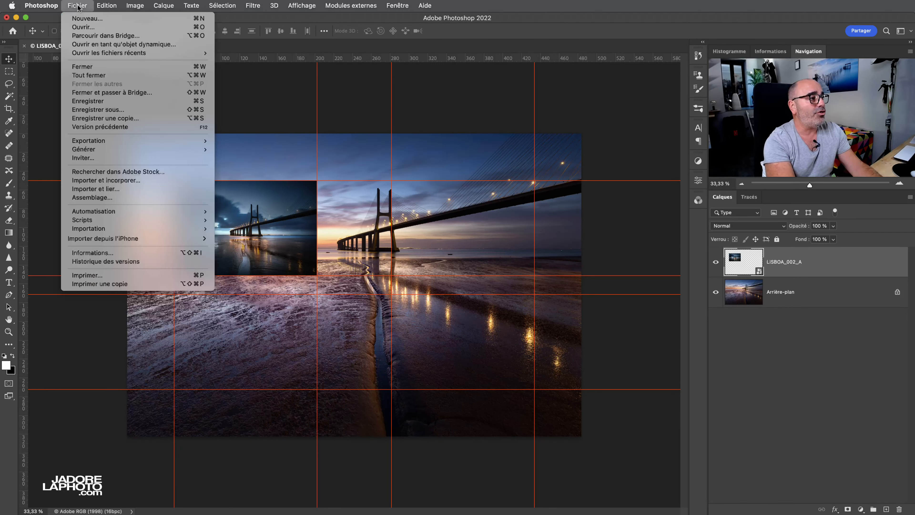
left_click(119, 180)
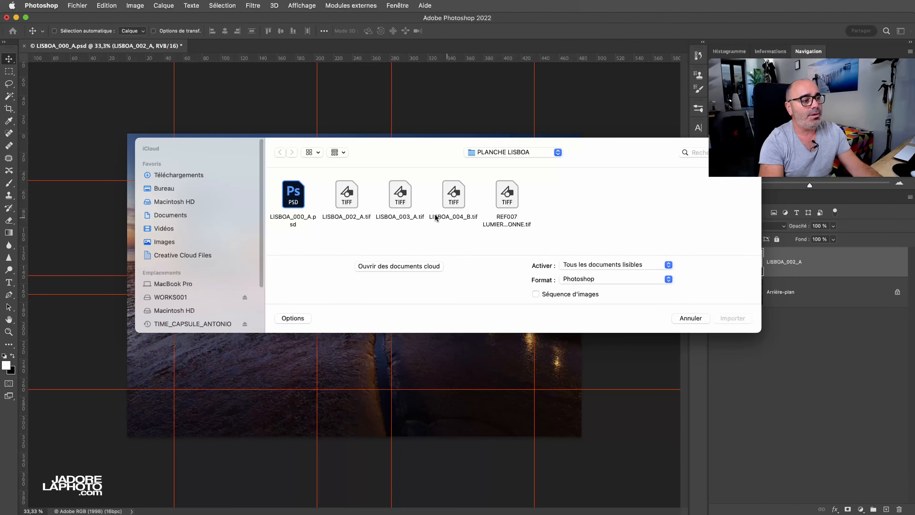
left_click(407, 208)
double_click(414, 209)
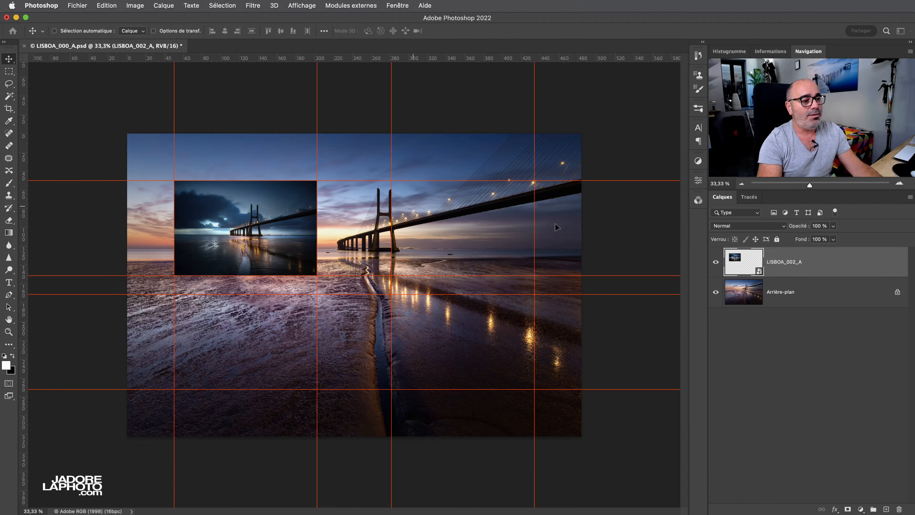
left_click_drag(581, 134, 428, 235)
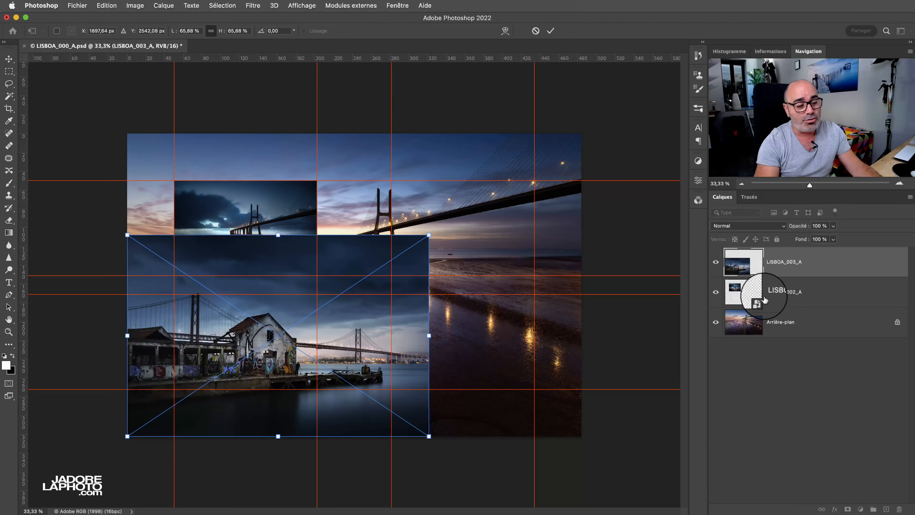
left_click_drag(359, 312, 464, 257)
left_click_drag(233, 381, 391, 276)
key("Return")
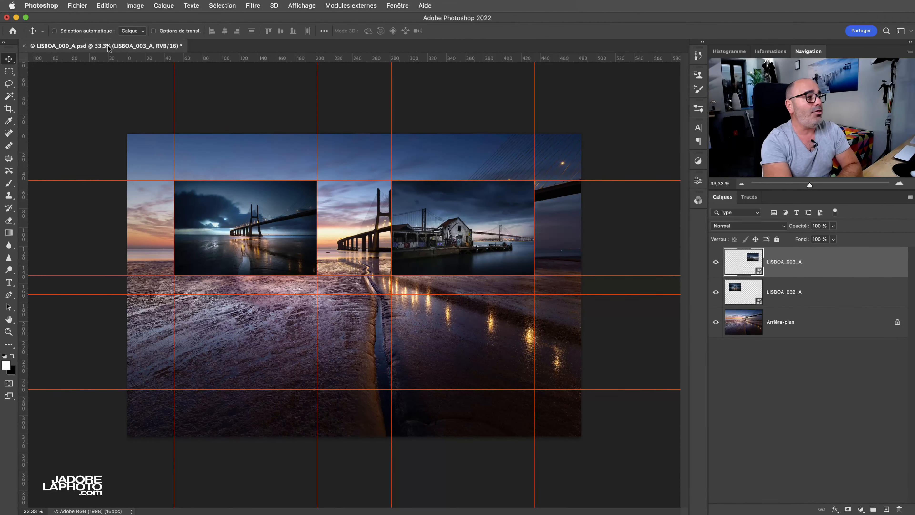
Step: Place LISBOA_004_B.tif as an embedded image, scaled to about 31% to fit the lower-left cell of the guides
left_click(77, 6)
left_click(106, 180)
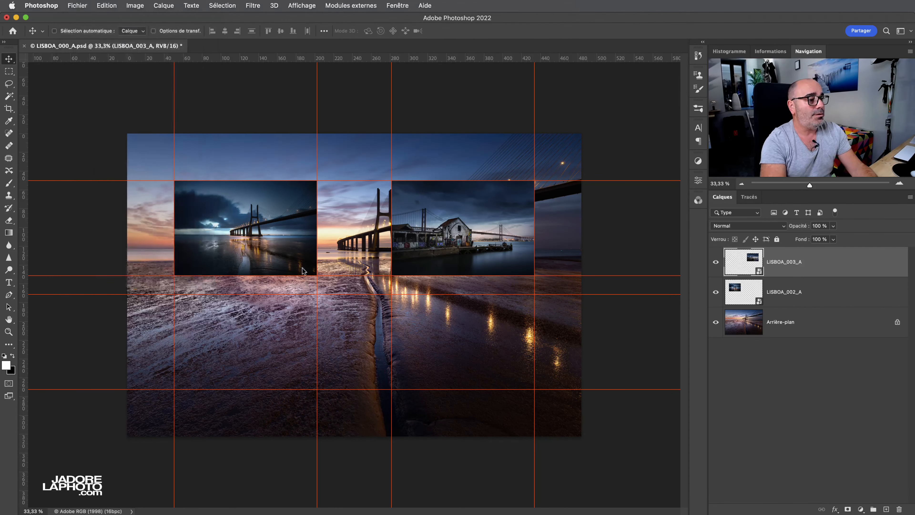
left_click(465, 207)
double_click(465, 207)
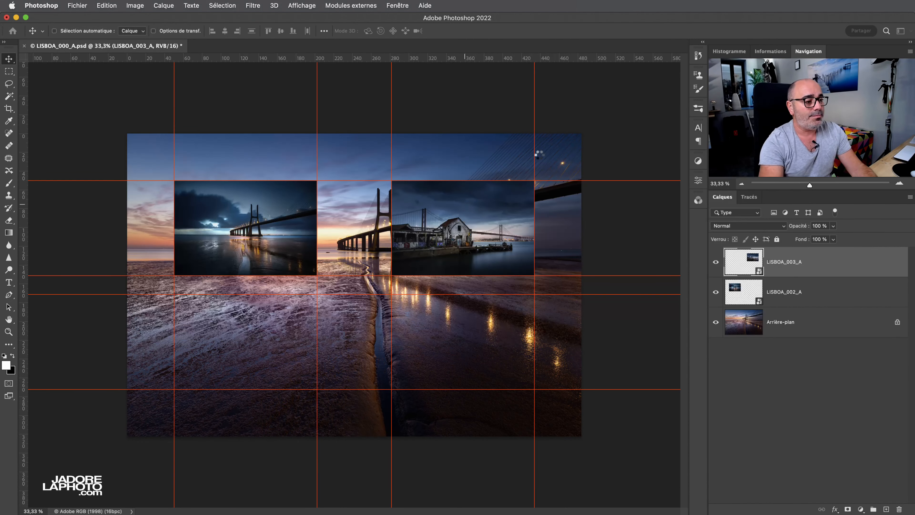
left_click_drag(578, 138, 335, 298)
left_click_drag(291, 340, 337, 297)
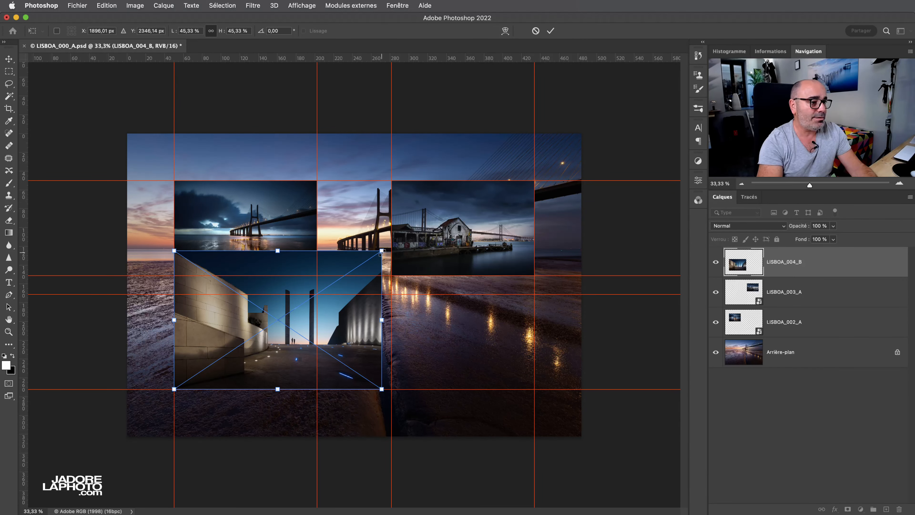
left_click_drag(381, 253, 317, 294)
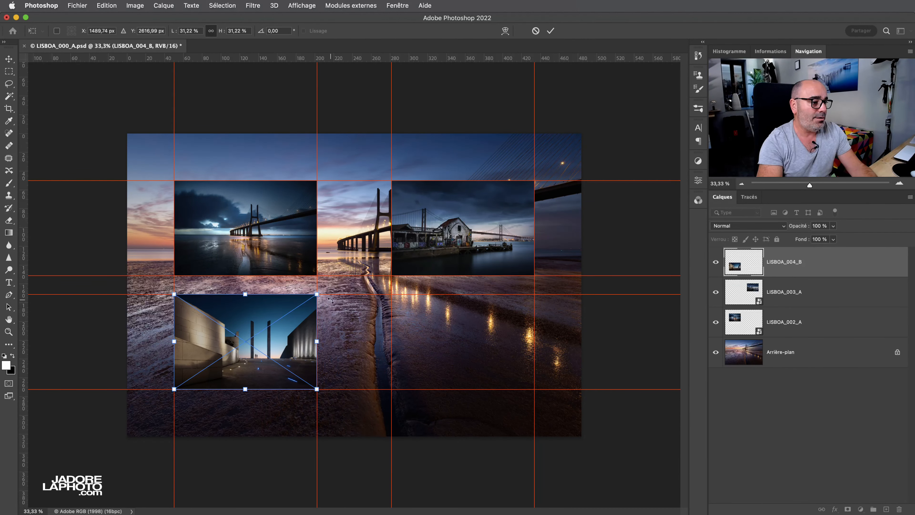
key("Return")
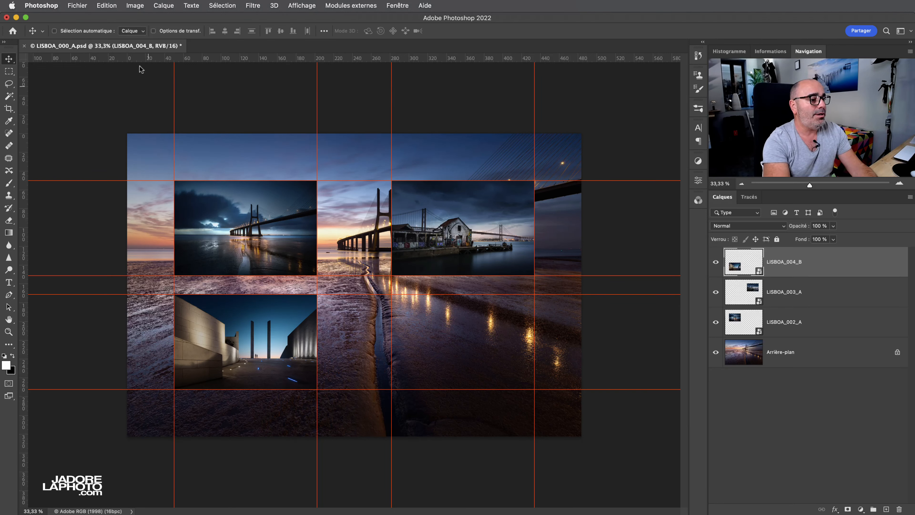
Step: Place REF007 LUMIERES DE LISBONNE.tif as an embedded image, scaled to about 31% to fit the lower-right cell of the guides
left_click(77, 5)
left_click(104, 210)
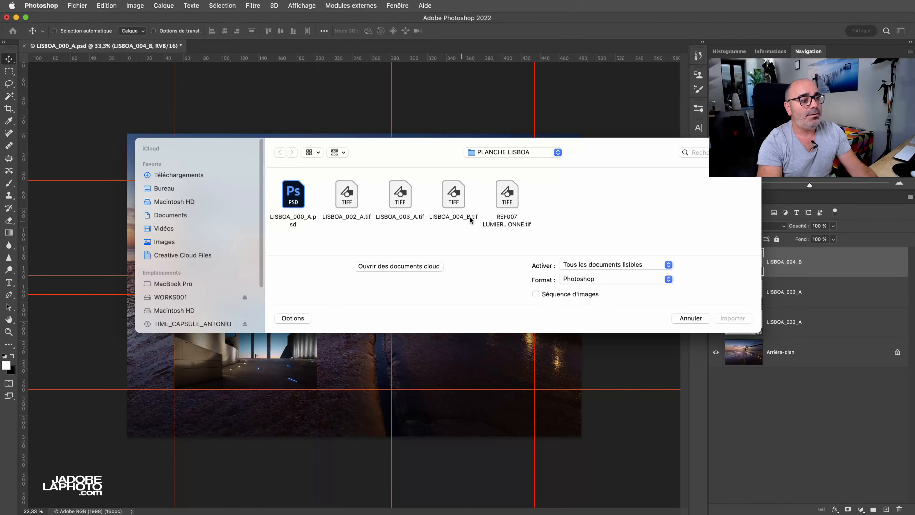
left_click(503, 202)
double_click(509, 204)
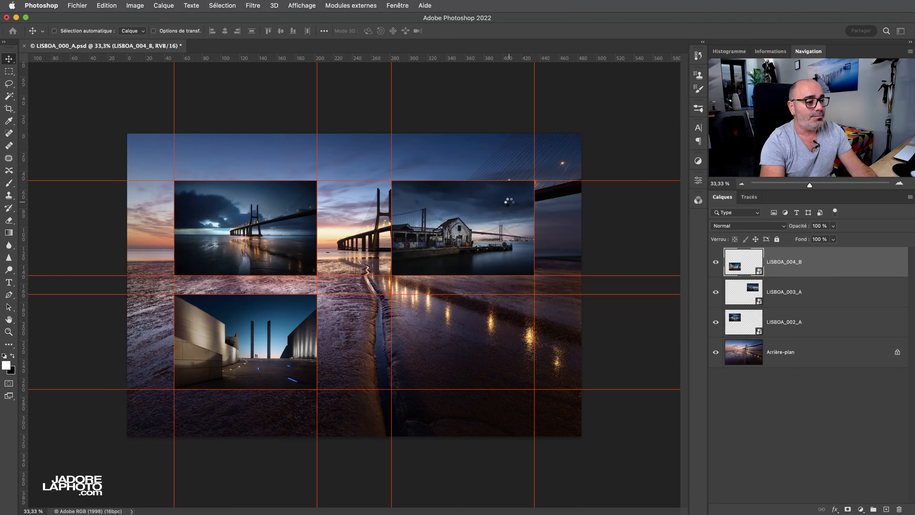
left_click_drag(127, 436, 405, 251)
left_click_drag(490, 234, 444, 379)
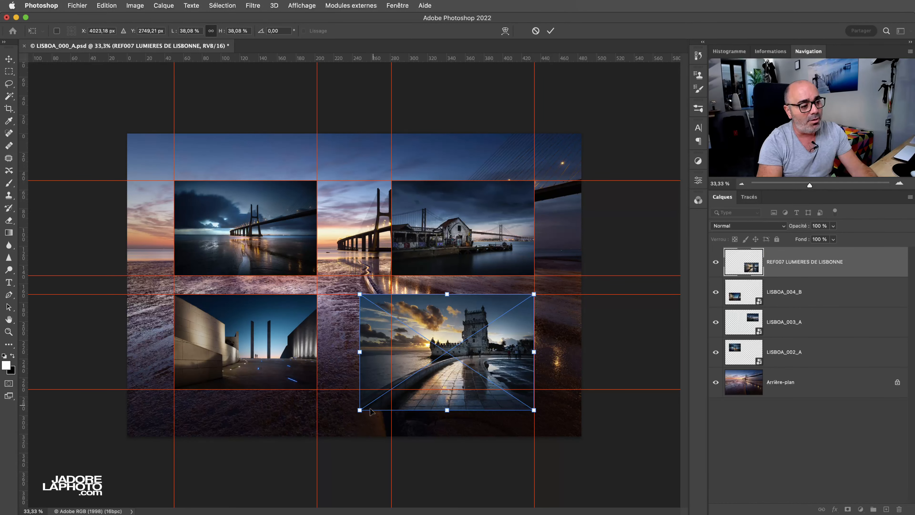
left_click_drag(360, 411, 392, 389)
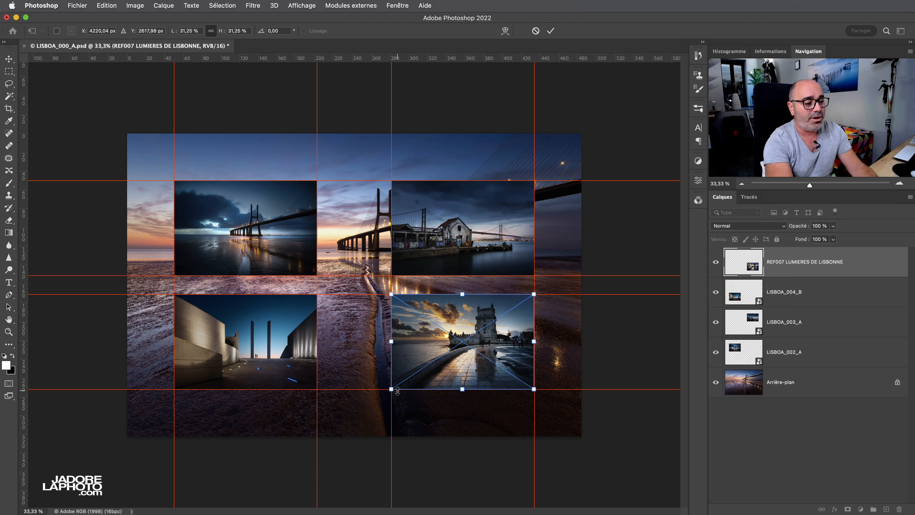
key("Return")
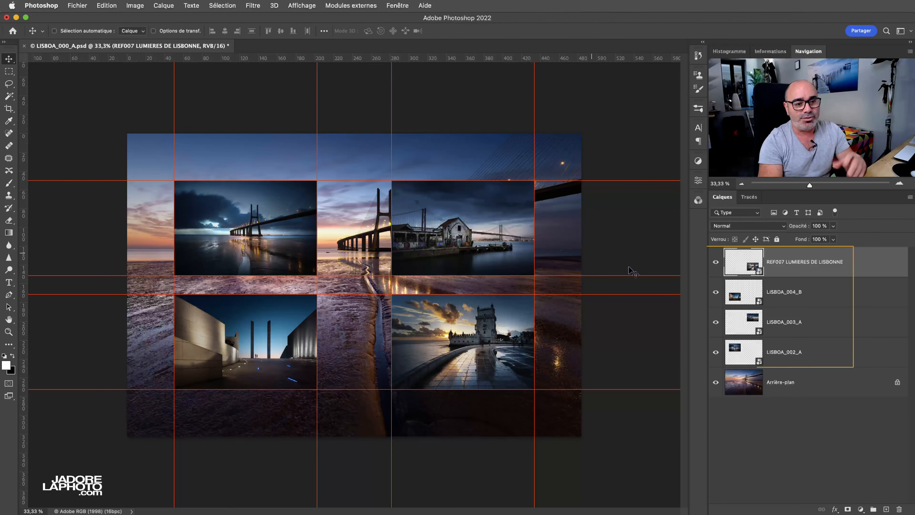
Step: Select the Arrière-plan layer and save the document
left_click(753, 382)
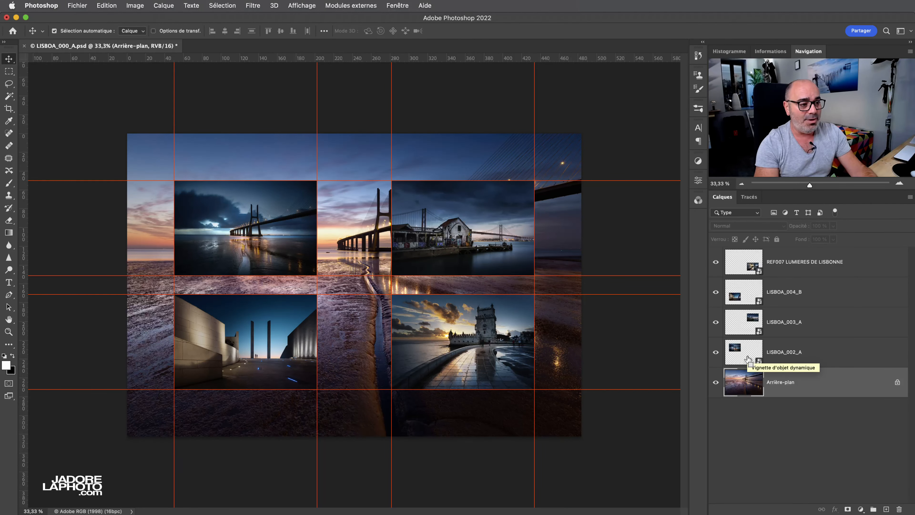
key("super+s")
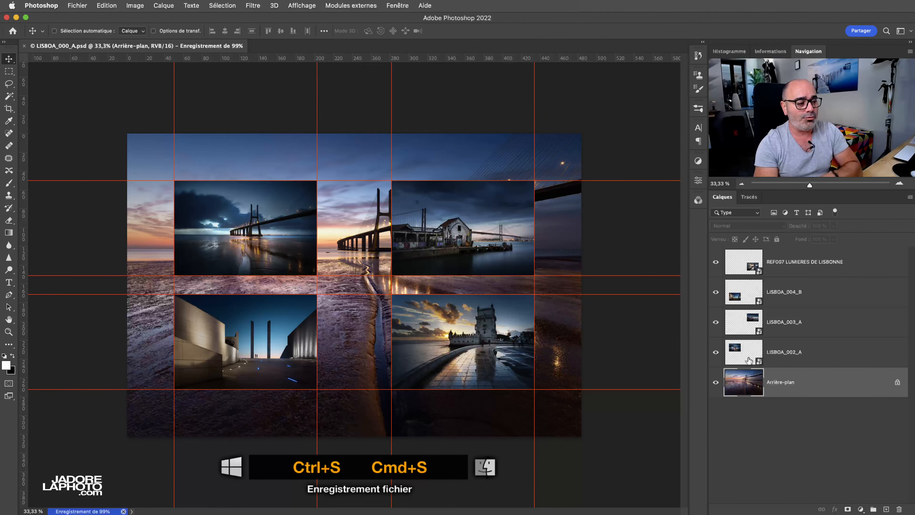
Step: Hide Photoshop and display the file information of LISBOA_000_A.psd in the Finder's PLANCHE LISBOA folder
left_click(41, 5)
left_click(54, 78)
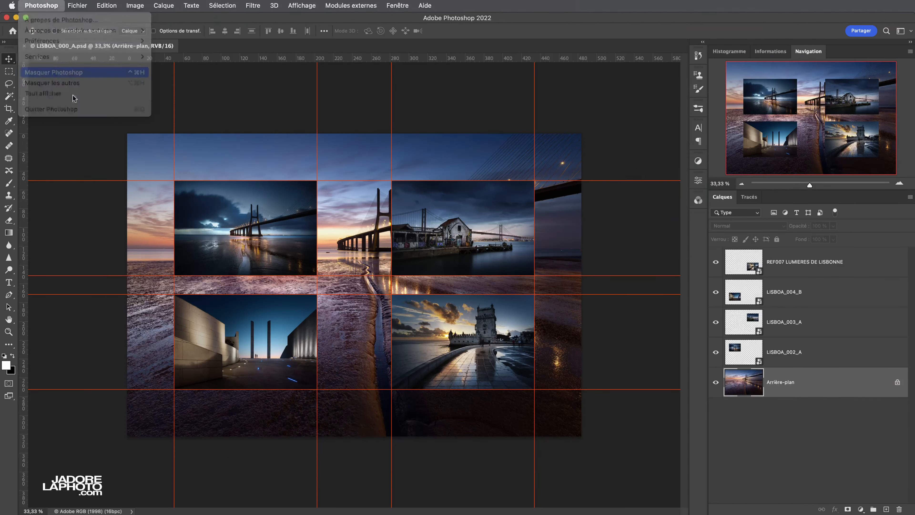
left_click(221, 192)
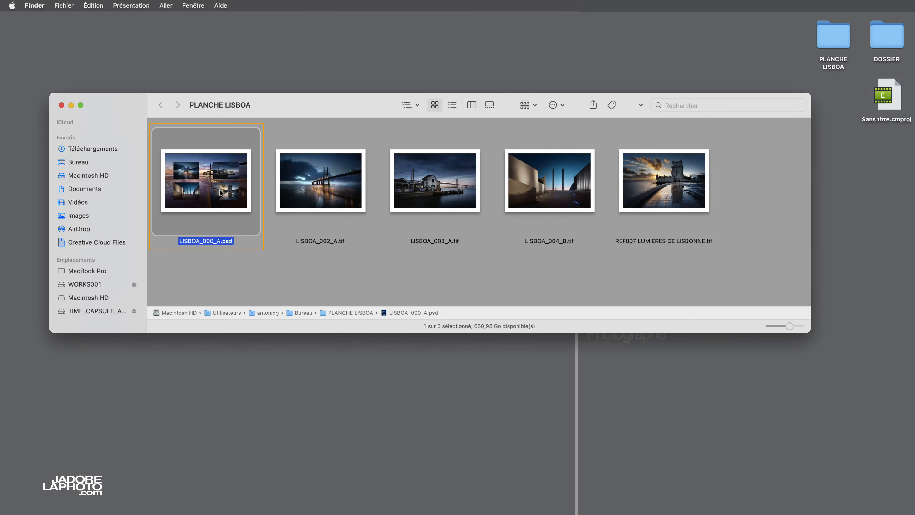
key("super+i")
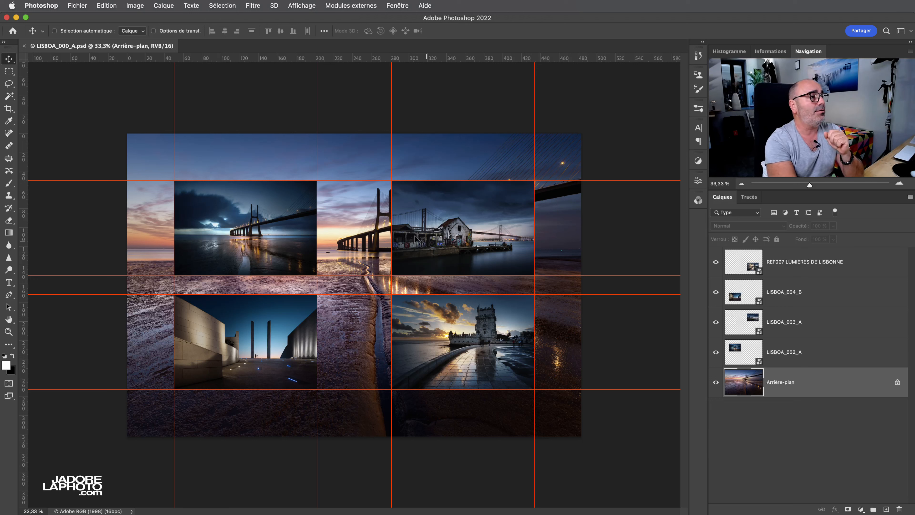
Step: Place LISBOA_003_A.tif as an embedded image at full canvas size directly above the Arrière-plan layer, and save the document
left_click(77, 5)
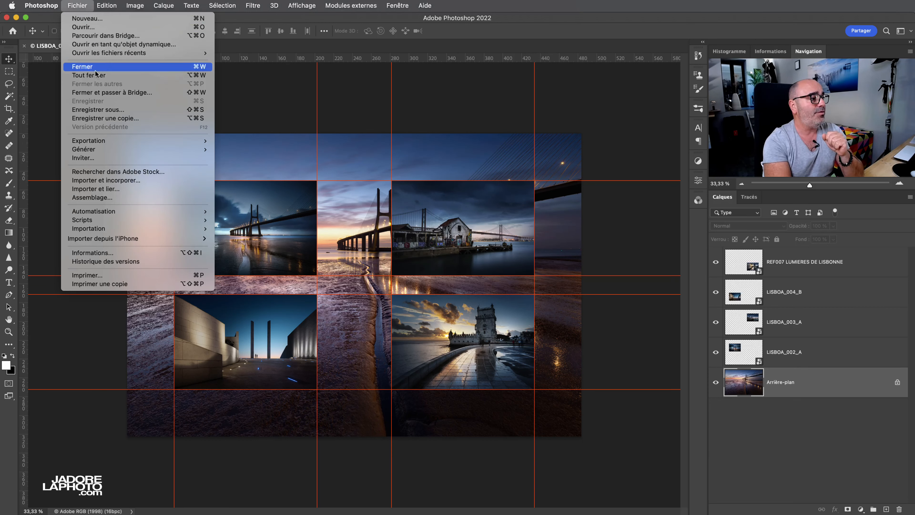
left_click(132, 180)
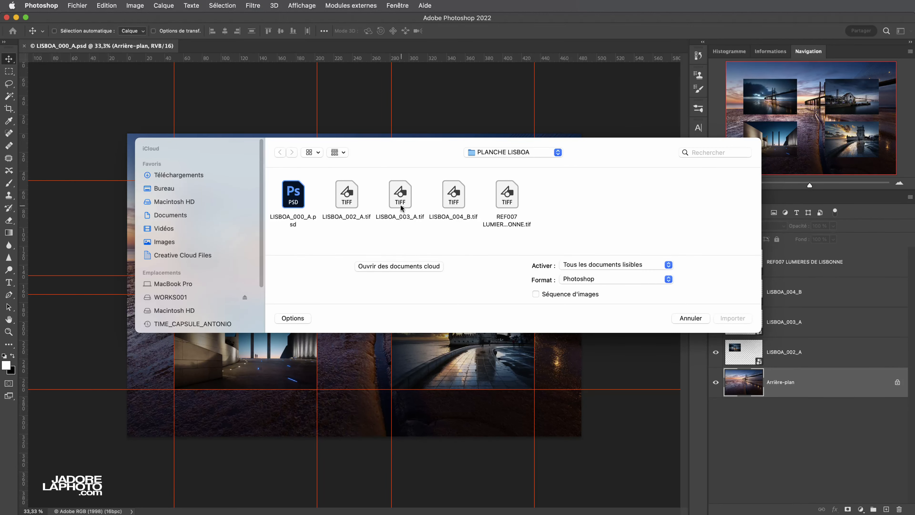
double_click(402, 204)
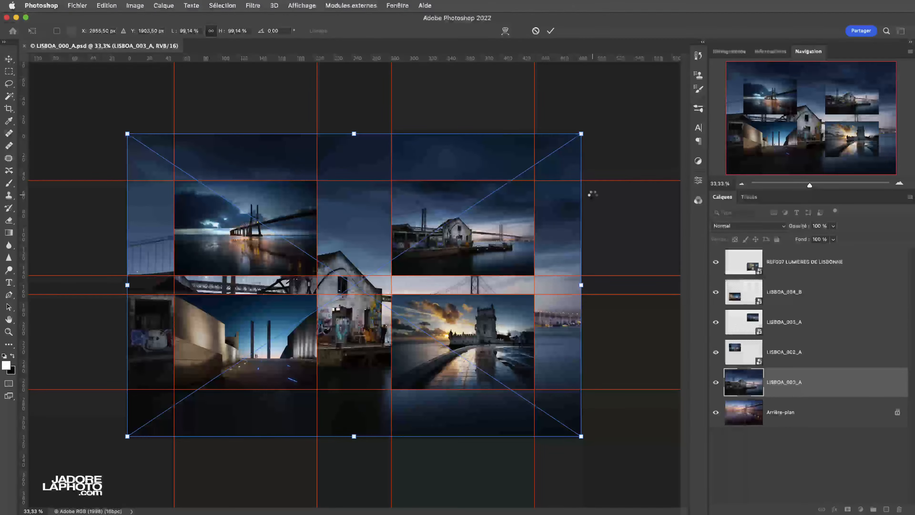
key("Return")
key("cmd+s")
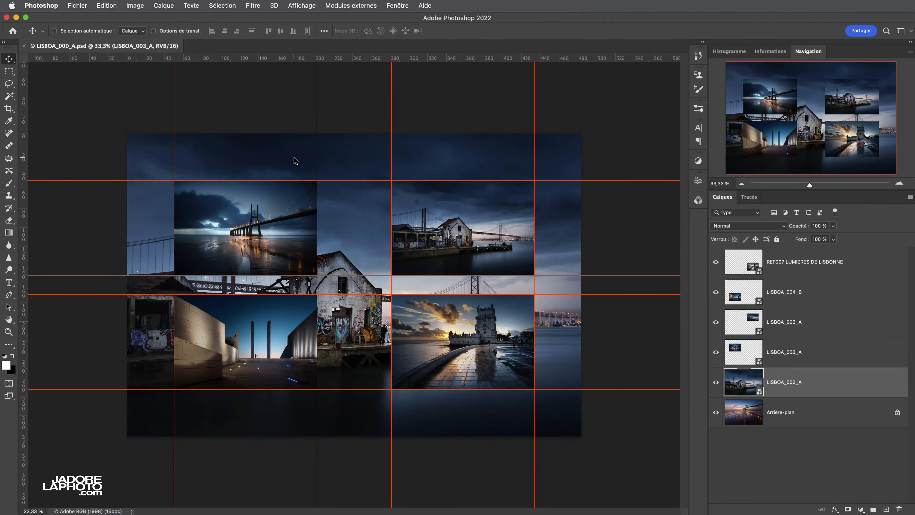
Step: Hide Photoshop, display the file information of LISBOA_000_A.psd in the Finder to check its size, and close the information window
left_click(41, 6)
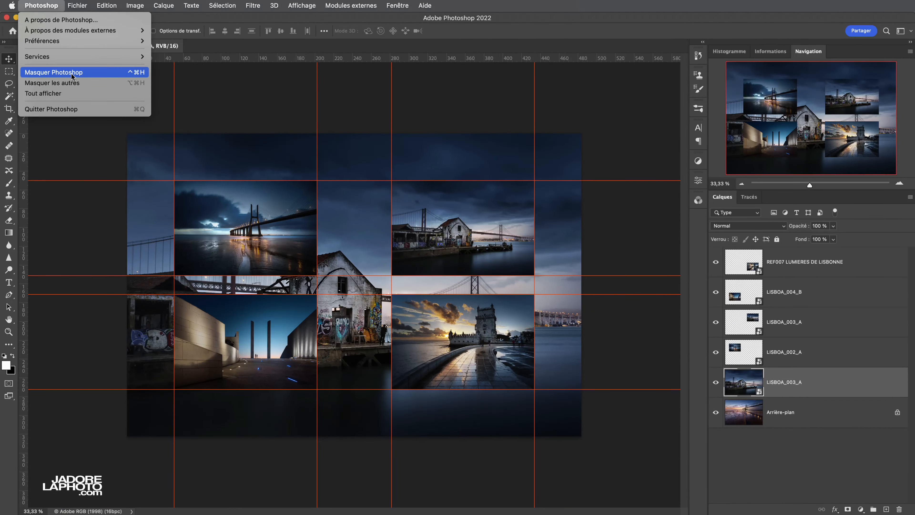
left_click(70, 73)
left_click(226, 191)
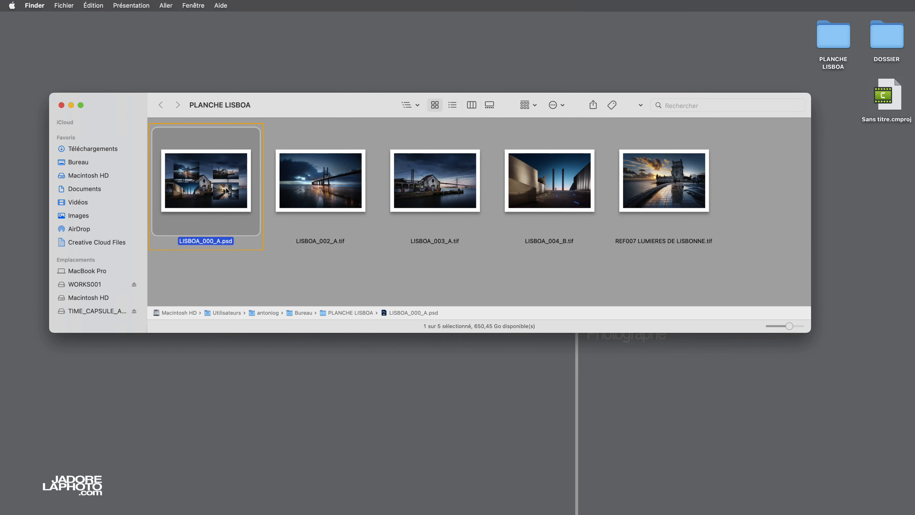
key("super+i")
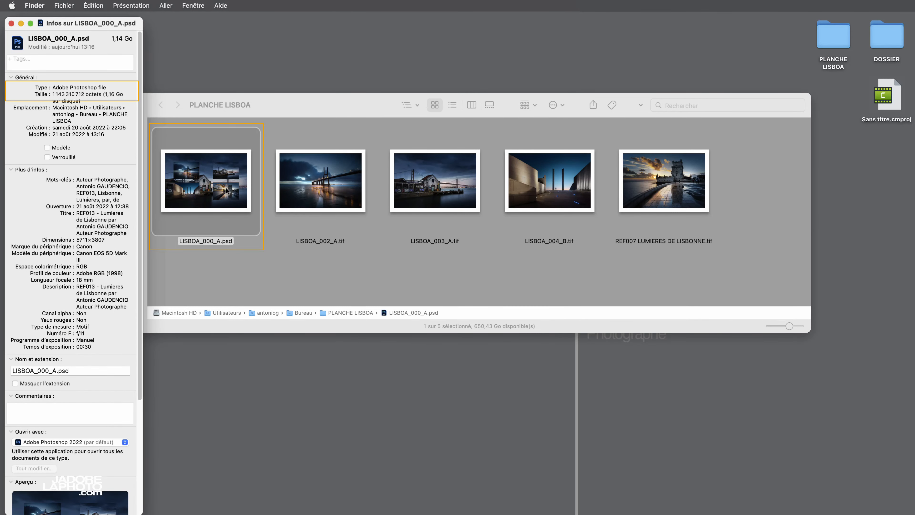
key("super+w")
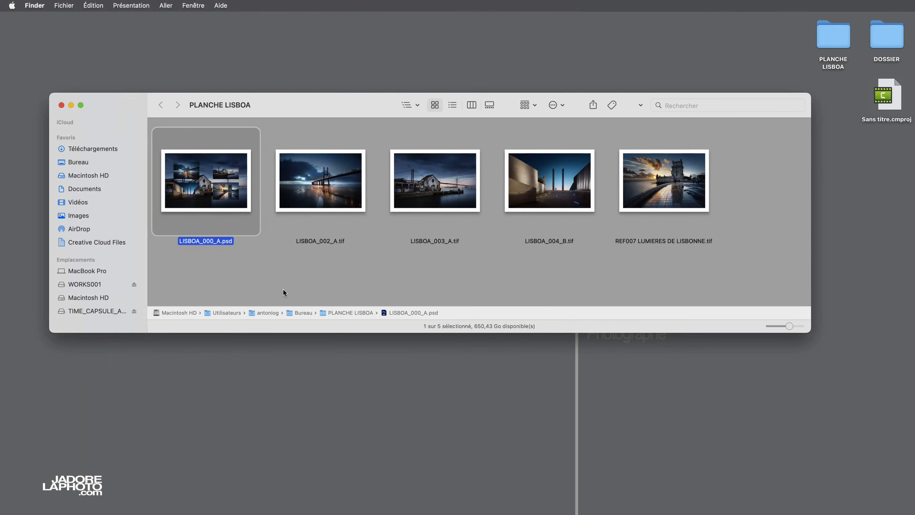
left_click(286, 292)
Step: Switch back to Photoshop and delete the full-size LISBOA_003_A layer above the Arrière-plan layer
key("super+Tab")
left_click_drag(742, 389, 899, 509)
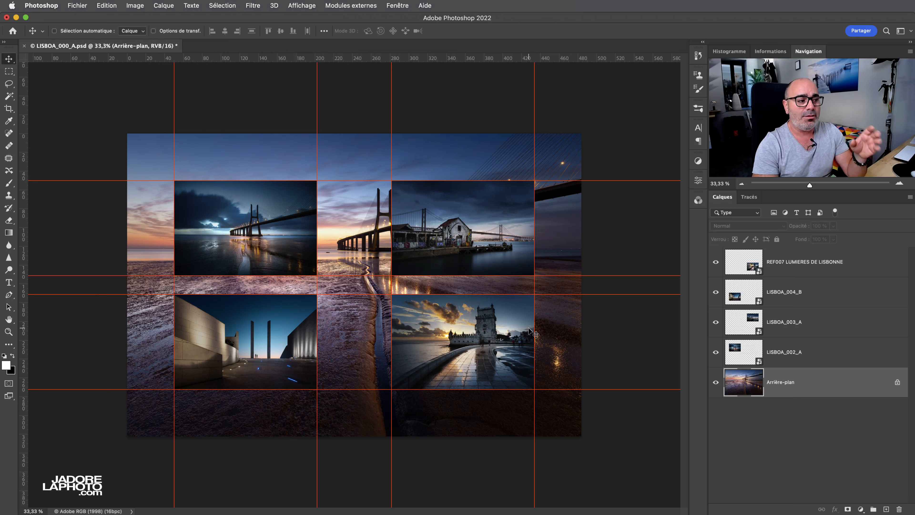
left_click(78, 6)
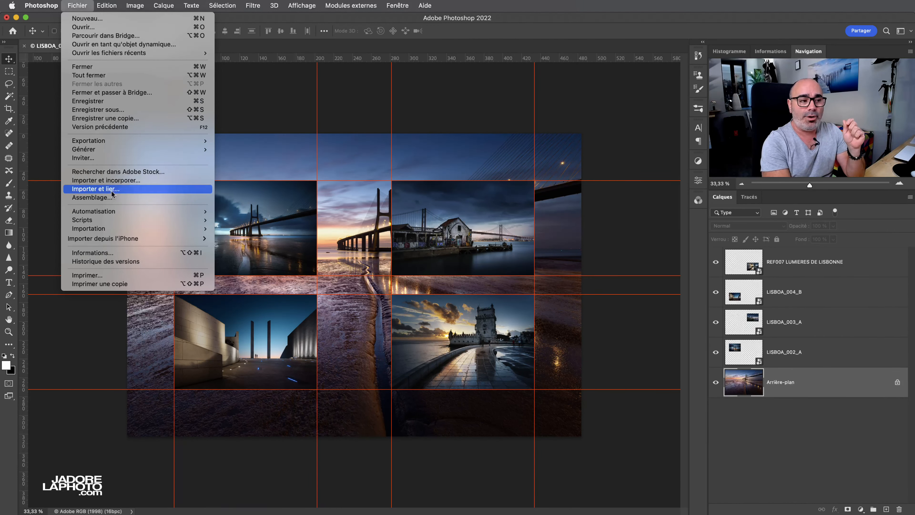
left_click(541, 346)
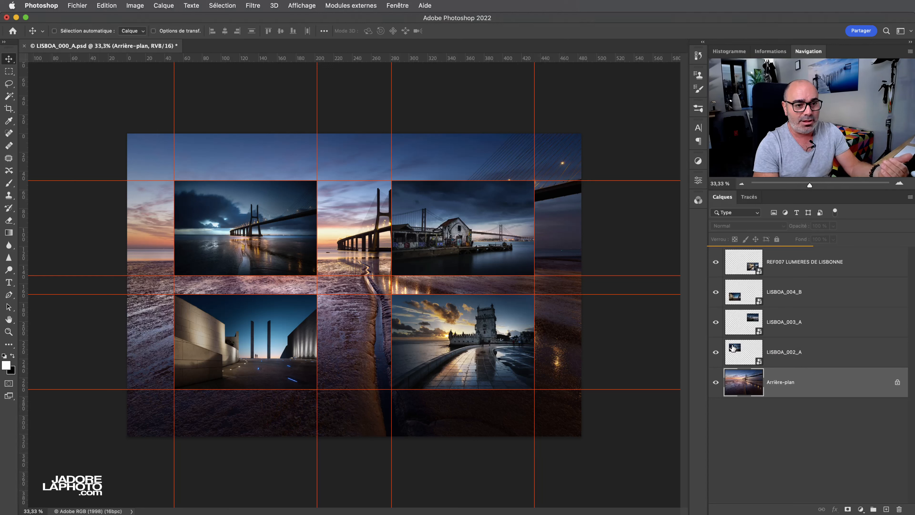
Step: Convert the REF007 LUMIERES DE LISBONNE smart object into a regular layer, keeping its transformations applied
left_click(750, 266)
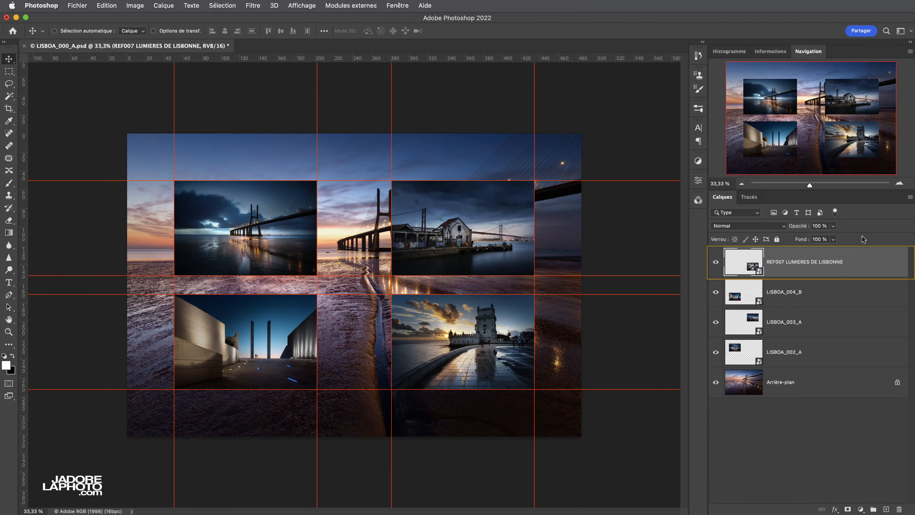
left_click(910, 198)
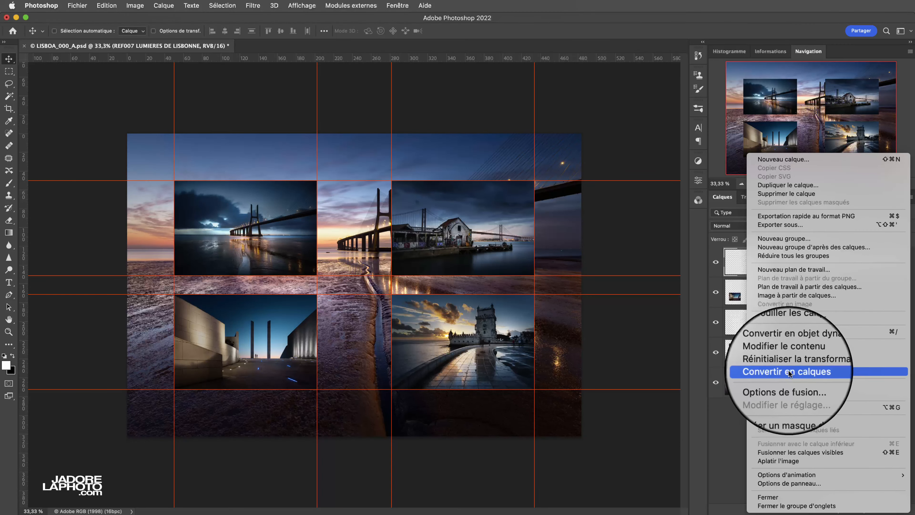
left_click(787, 374)
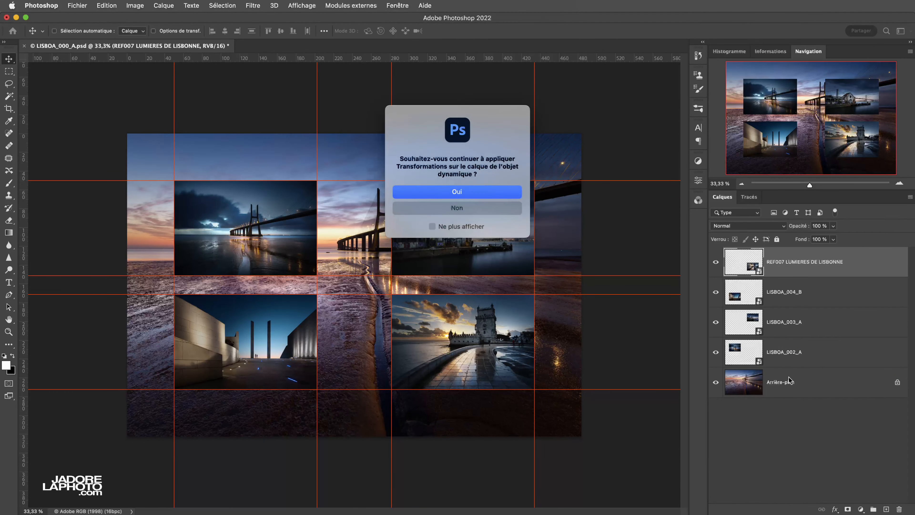
left_click(477, 195)
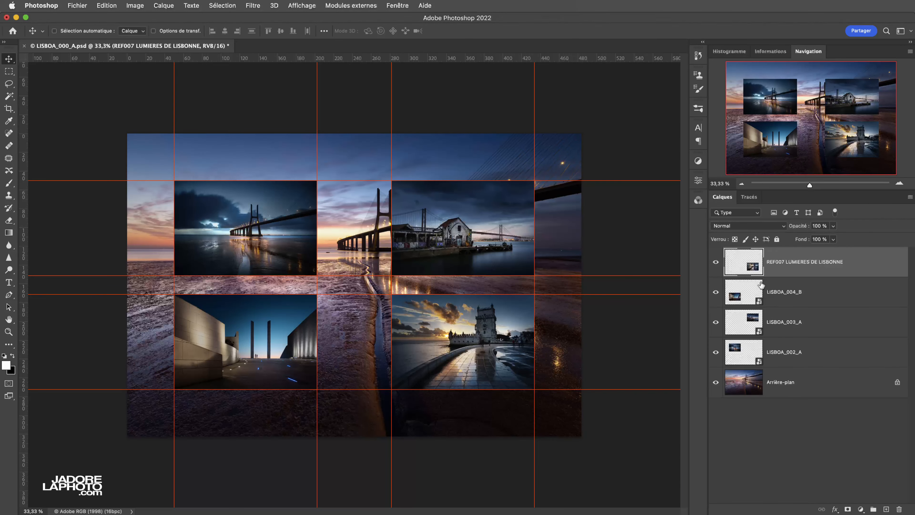
left_click_drag(759, 259, 741, 265)
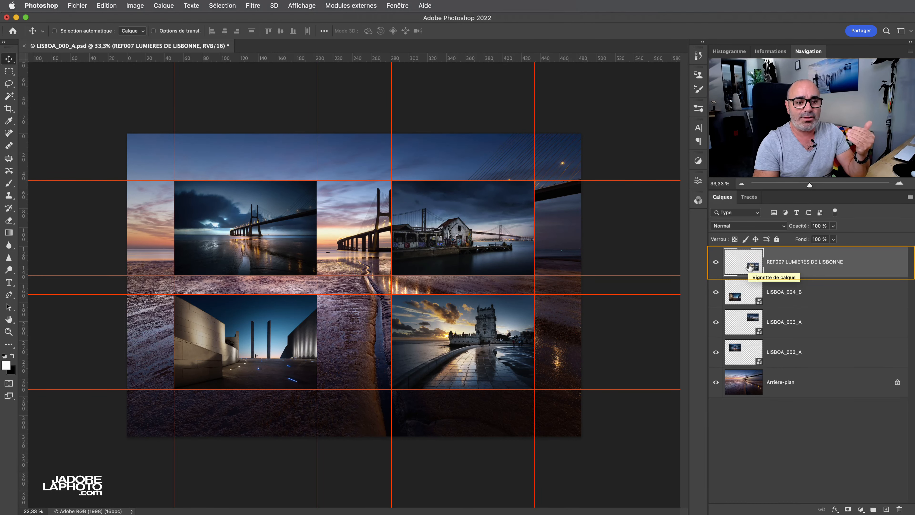
Step: Convert the LISBOA_004_B, LISBOA_003_A and LISBOA_002_A smart objects into regular layers, keeping their transformations applied
left_click(746, 304)
left_click(746, 357, "shift")
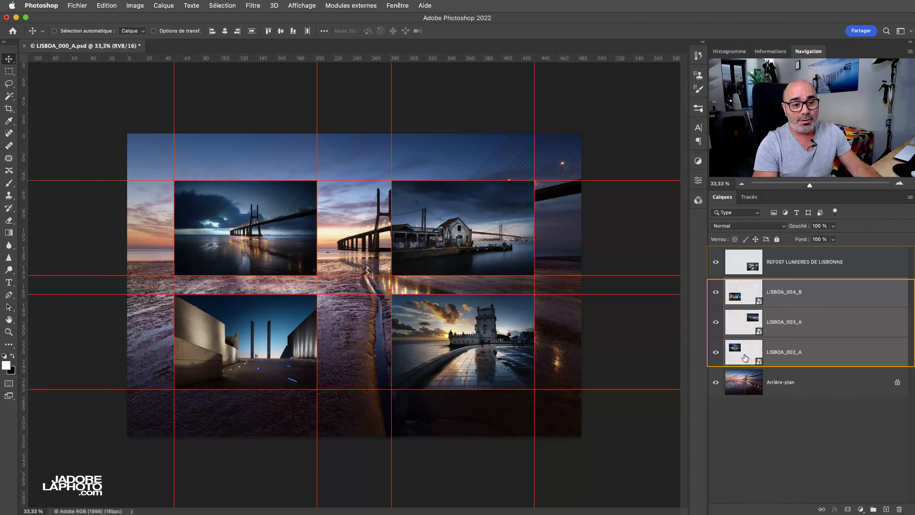
left_click(909, 198)
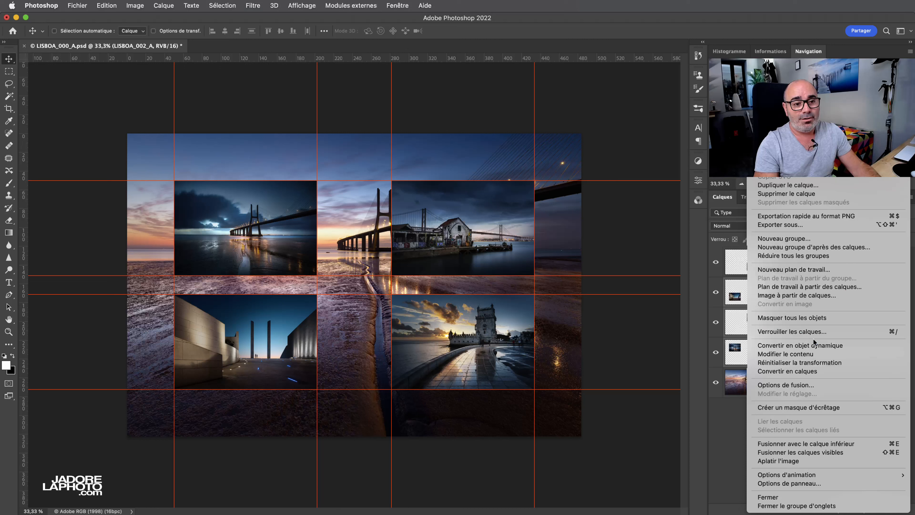
left_click(802, 370)
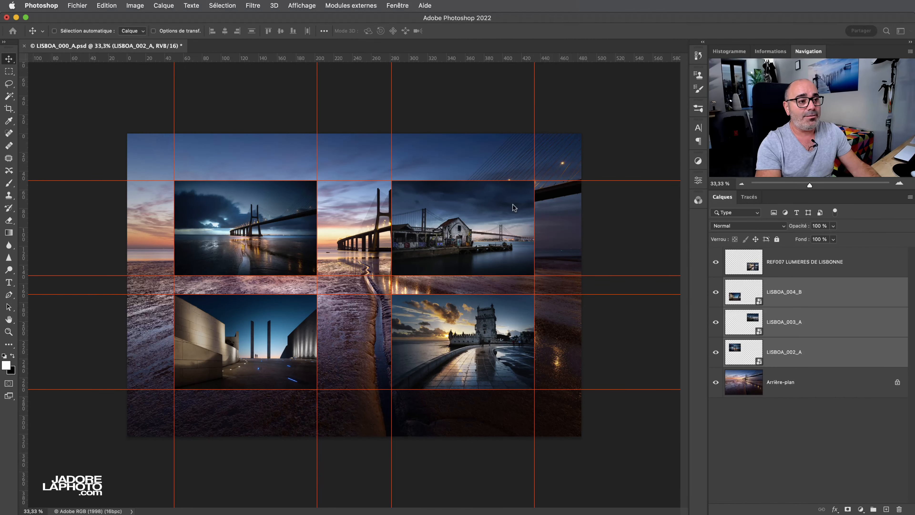
left_click(500, 194)
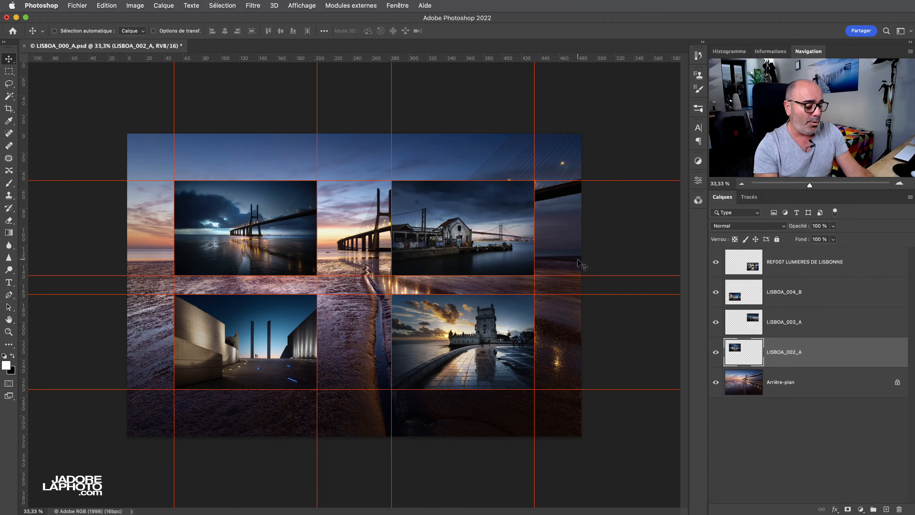
Step: Save the document as LISBOA_000_A B.psd in Photoshop format in the PLANCHE LISBOA folder
key("super+s")
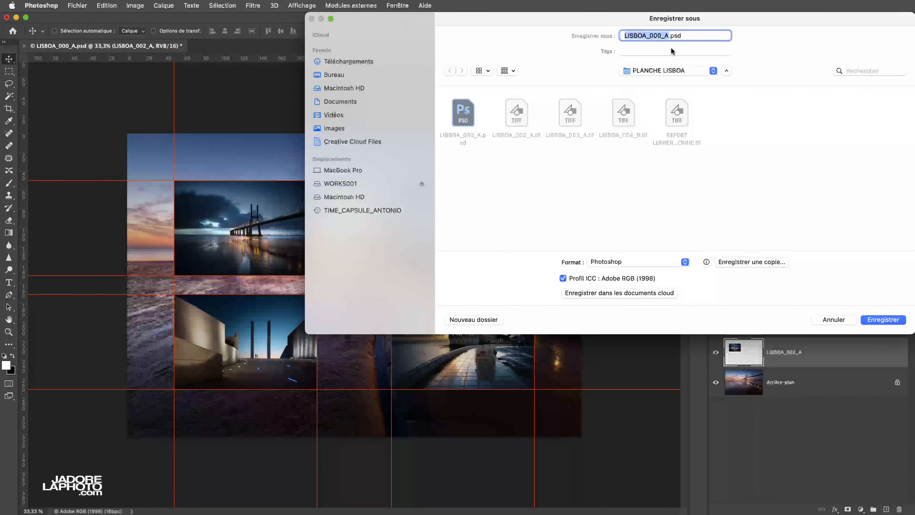
key("Right")
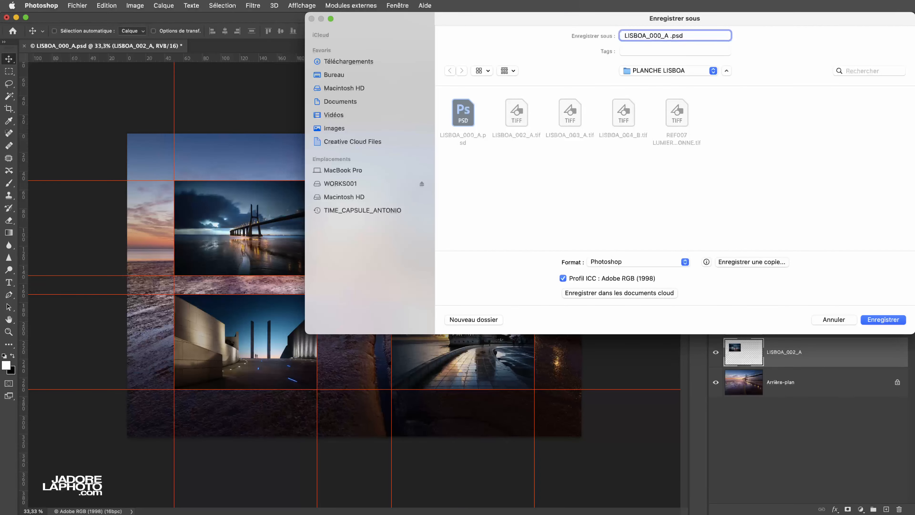
type("B")
left_click(885, 320)
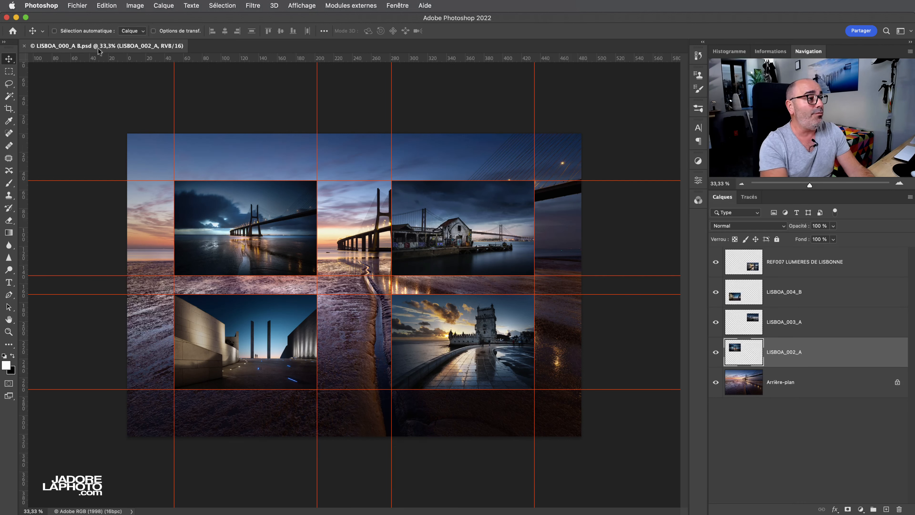
Step: Hide Photoshop and display the Finder information of LISBOA_000_A.psd, moving its window aside for comparison
left_click(45, 6)
left_click(63, 73)
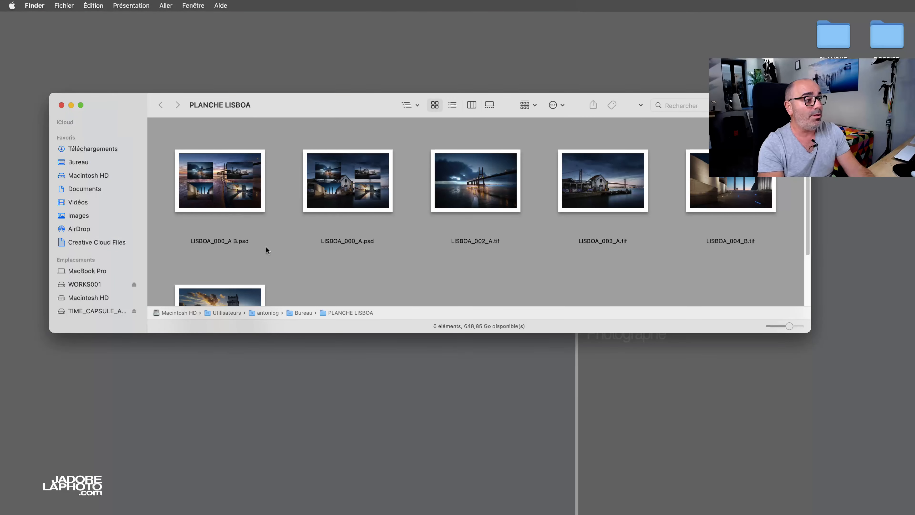
left_click(357, 228)
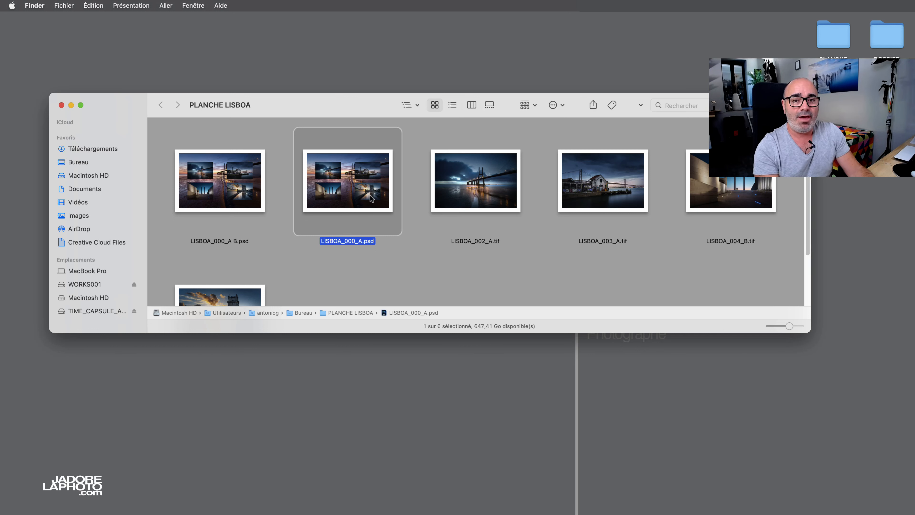
key("super+i")
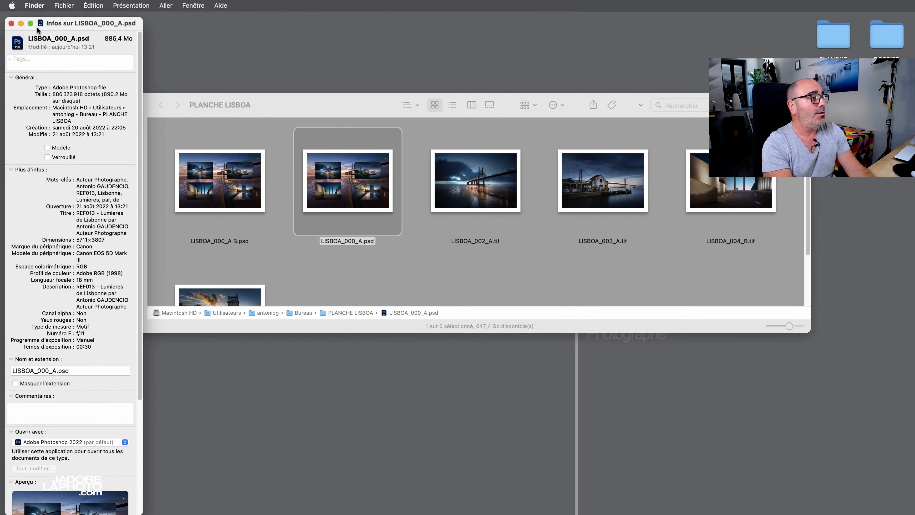
left_click_drag(39, 29, 574, 38)
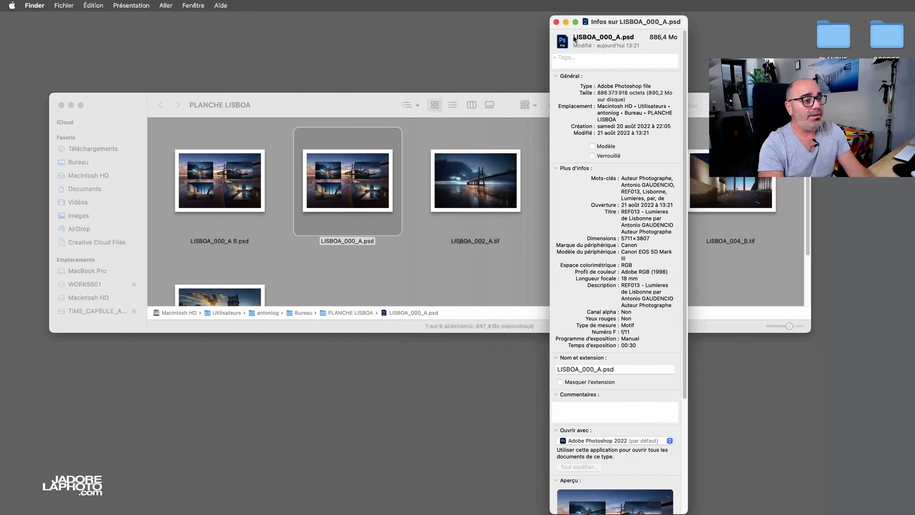
Step: Display the file information of LISBOA_000_A B.psd and put both information windows side by side to compare file sizes
left_click(267, 198)
left_click(241, 194)
key("super+i")
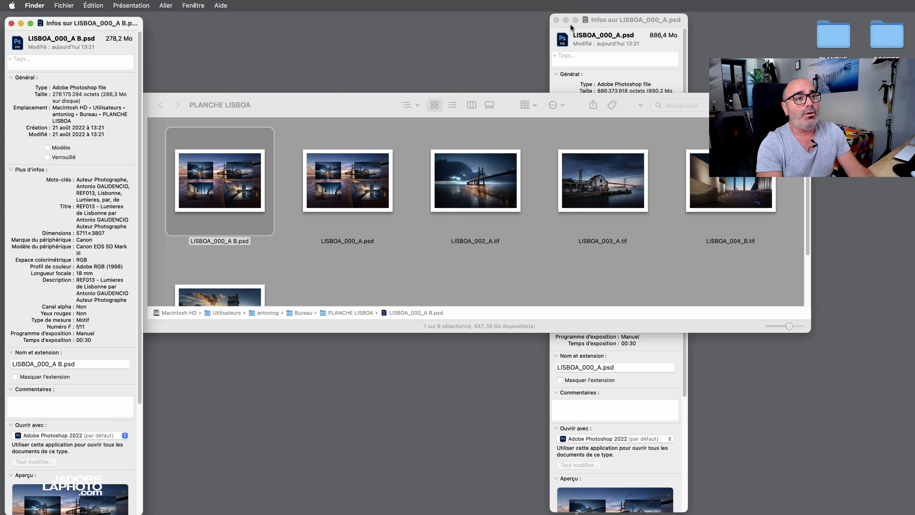
left_click_drag(572, 25, 192, 25)
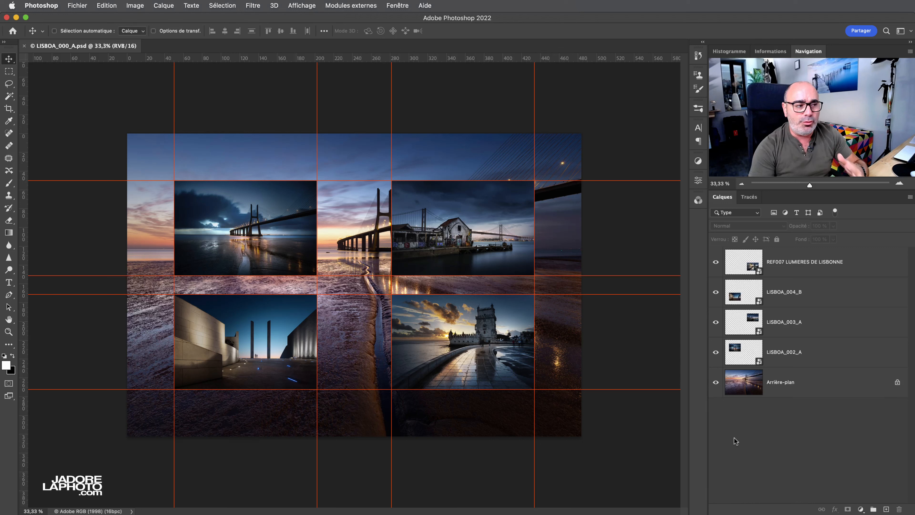
Step: Delete the four placed photo layers, from LISBOA_002_A to REF007 LUMIERES DE LISBONNE, from LISBOA_000_A.psd
left_click(745, 361)
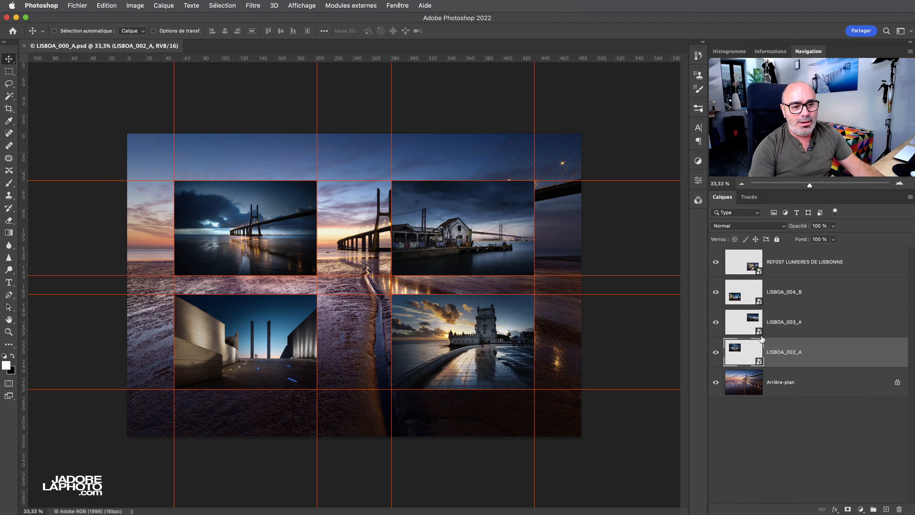
left_click(751, 266, "shift")
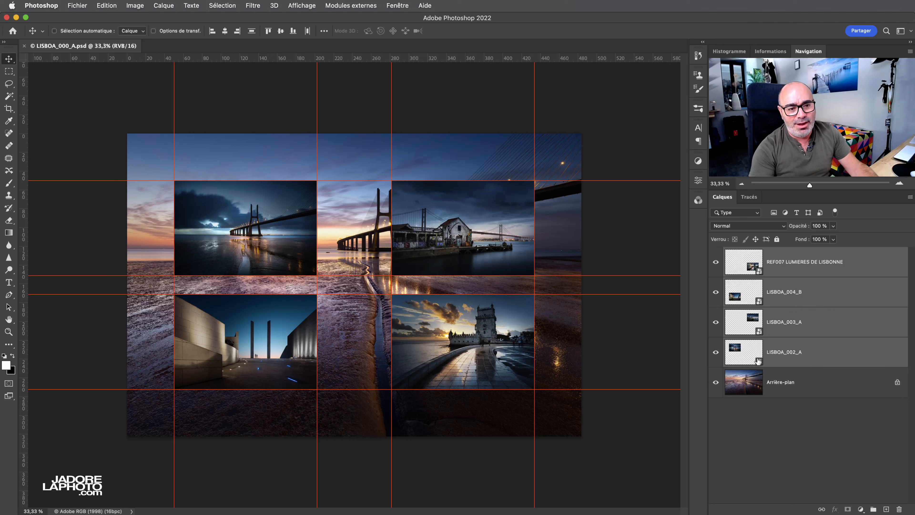
left_click_drag(744, 355, 899, 510)
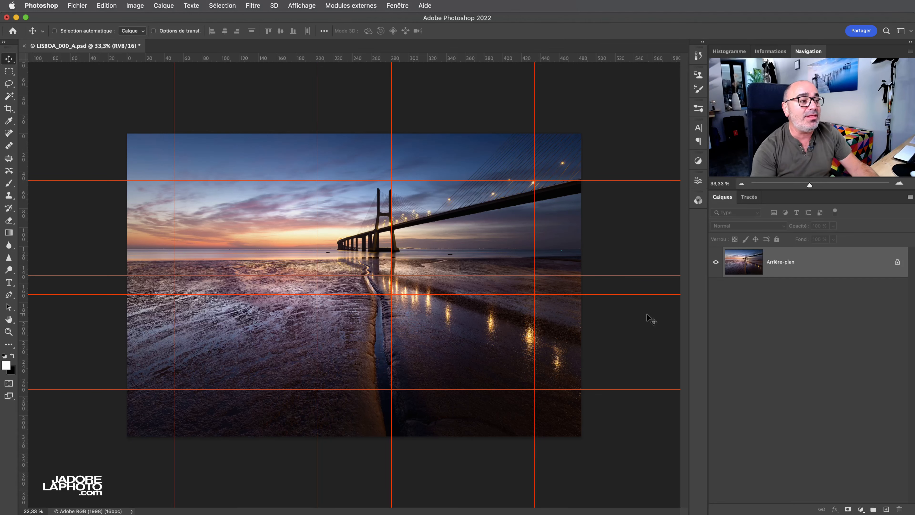
Step: Place LISBOA_002_A.tif from PLANCHE LISBOA as a linked image, scaled to fit the upper-left guide frame
left_click(77, 5)
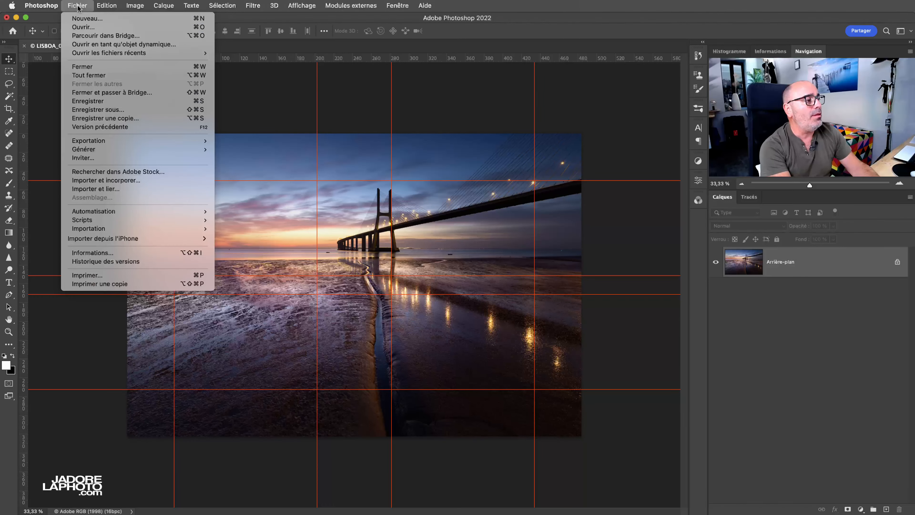
left_click(124, 189)
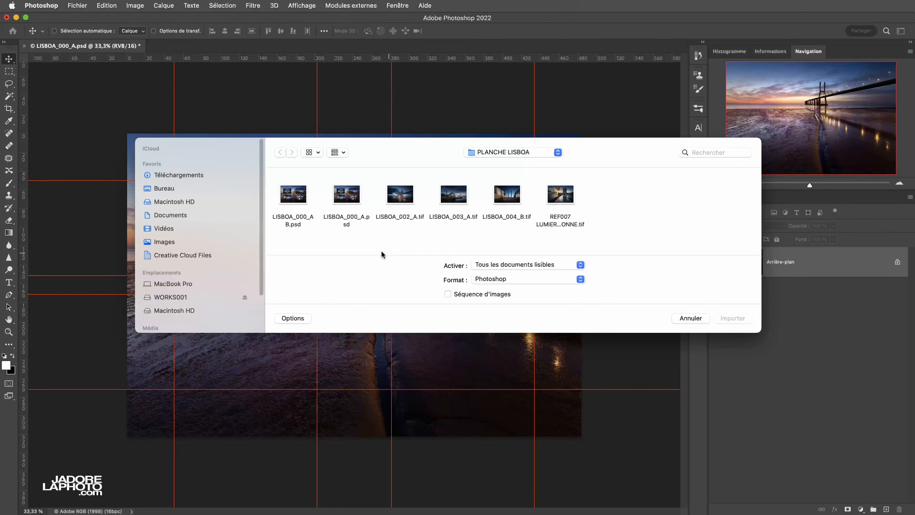
left_click(353, 199)
left_click(399, 199)
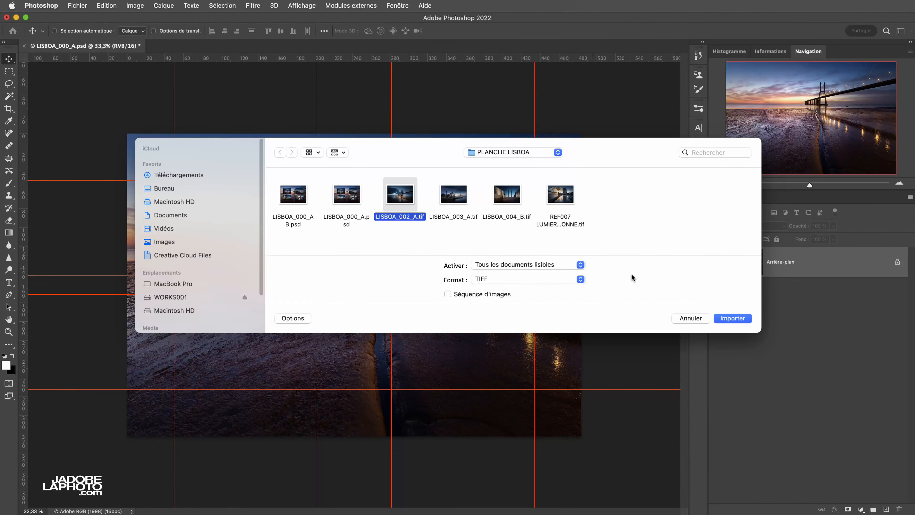
left_click(725, 317)
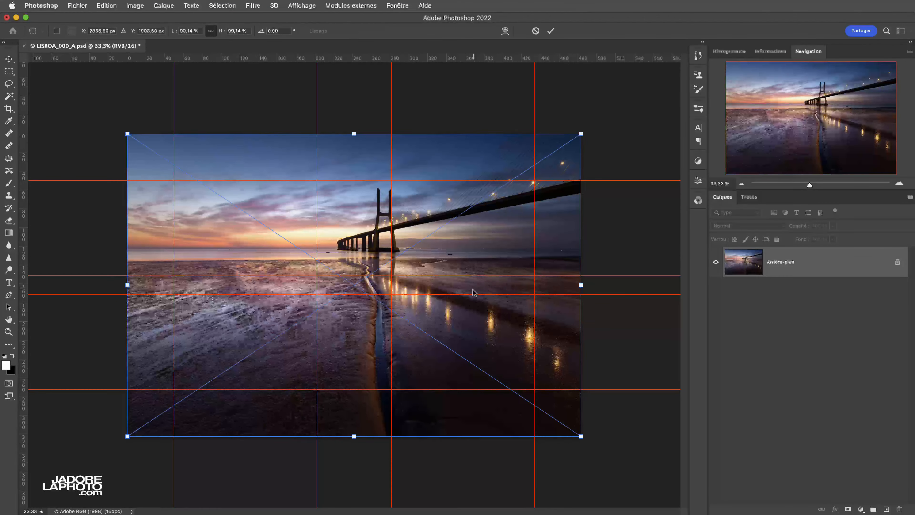
left_click_drag(580, 435, 323, 266)
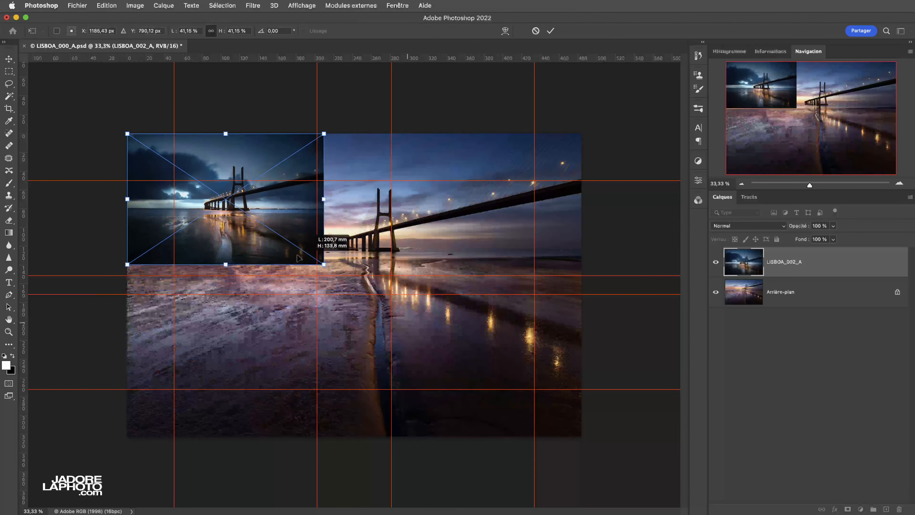
left_click_drag(238, 219, 290, 261)
left_click_drag(363, 306, 318, 275)
key("Return")
Step: Place LISBOA_003_A.tif as a linked image and scale it to fit the upper-right guide frame
left_click(77, 6)
left_click(108, 180)
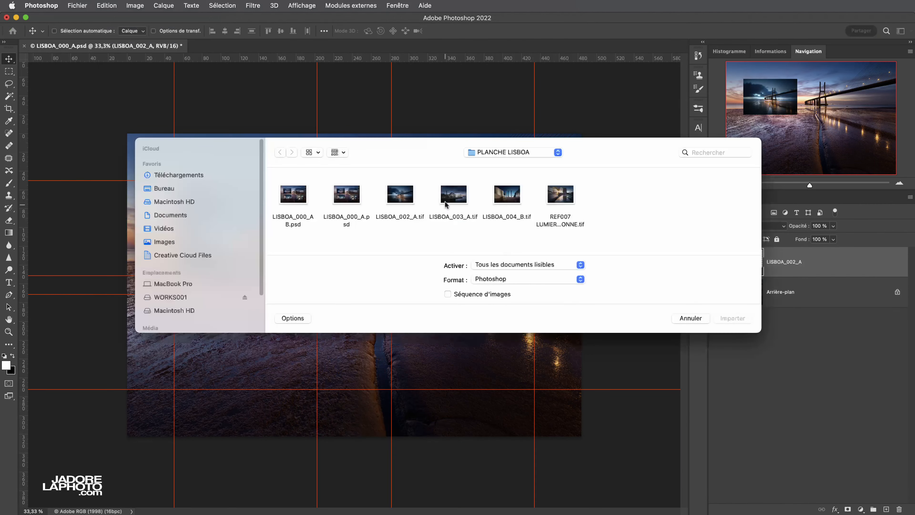
double_click(454, 198)
left_click_drag(581, 436, 293, 244)
left_click_drag(249, 207, 513, 254)
left_click_drag(557, 292, 535, 276)
key("Return")
Step: Place LISBOA_004_B.tif as a linked image and scale it to fit the lower-left guide frame
left_click(77, 6)
left_click(125, 190)
double_click(507, 197)
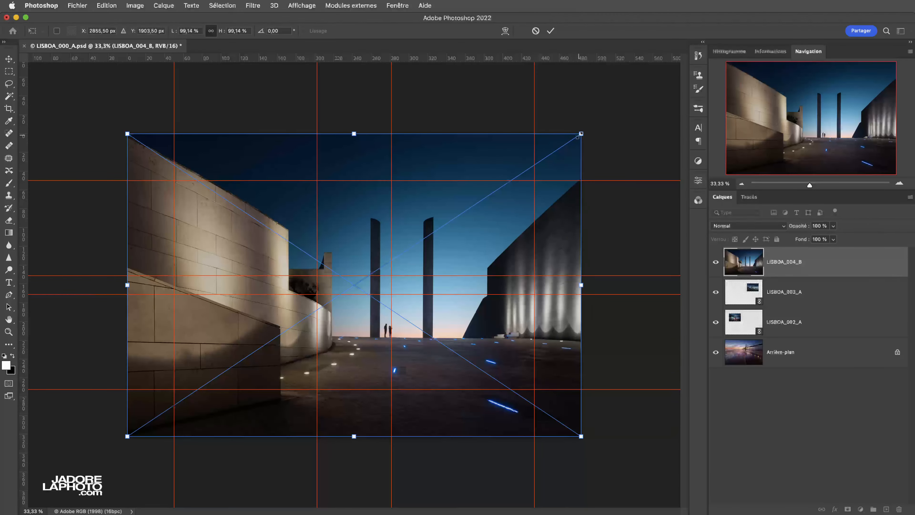
left_click_drag(581, 135, 352, 290)
left_click_drag(310, 339, 357, 291)
left_click_drag(399, 241, 322, 299)
key("Return")
Step: Place the REF007 LUMIERES DE LISBONNE TIFF as a linked image, scaled to fit the lower-right guide frame
left_click(77, 6)
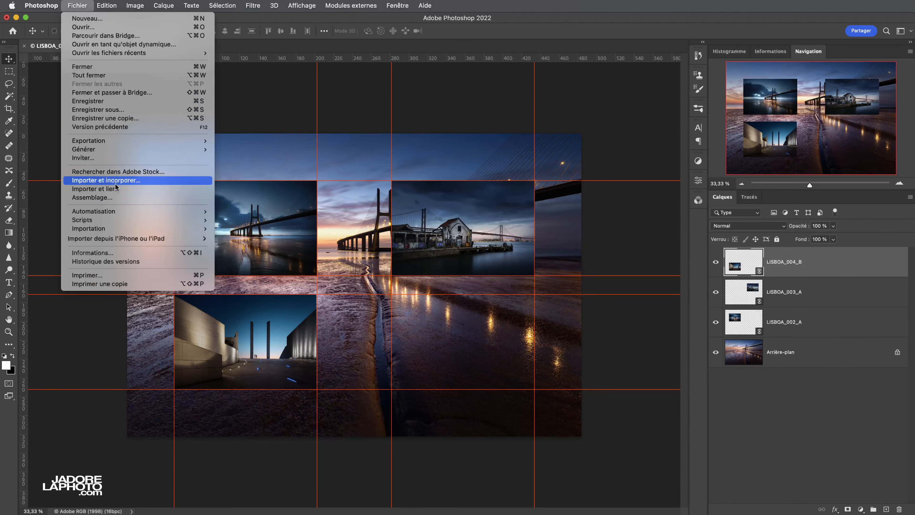
left_click(108, 178)
double_click(559, 198)
left_click_drag(581, 134, 344, 292)
left_click_drag(324, 340, 509, 296)
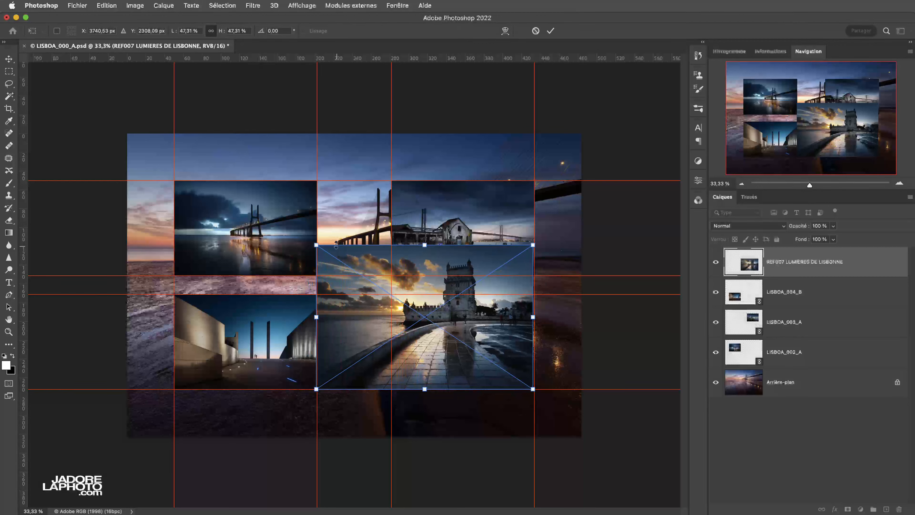
left_click_drag(317, 245, 393, 292)
left_click_drag(535, 295, 536, 294)
key("Return")
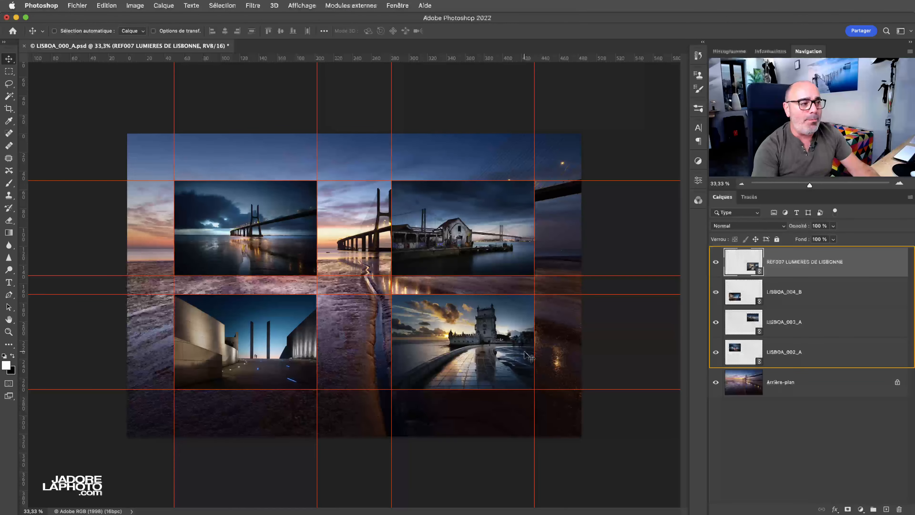
Step: Enlarge the REF007 LUMIERES DE LISBONNE layer to about 454 by 303 mm over the background, and undo the transformation
left_click(77, 5)
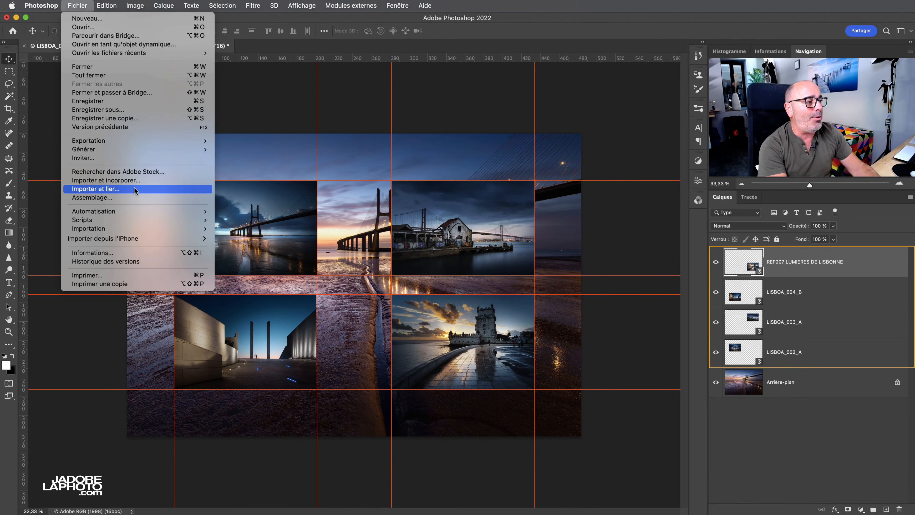
left_click(486, 374)
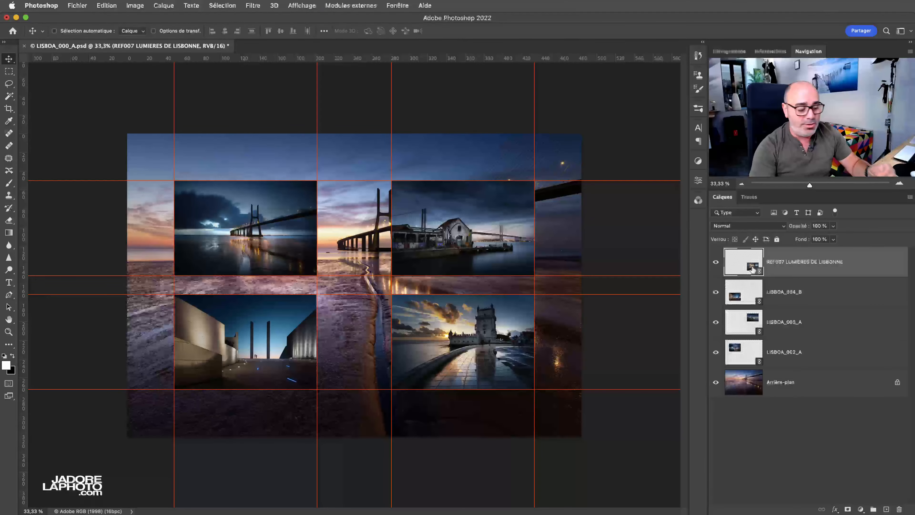
key("super+t")
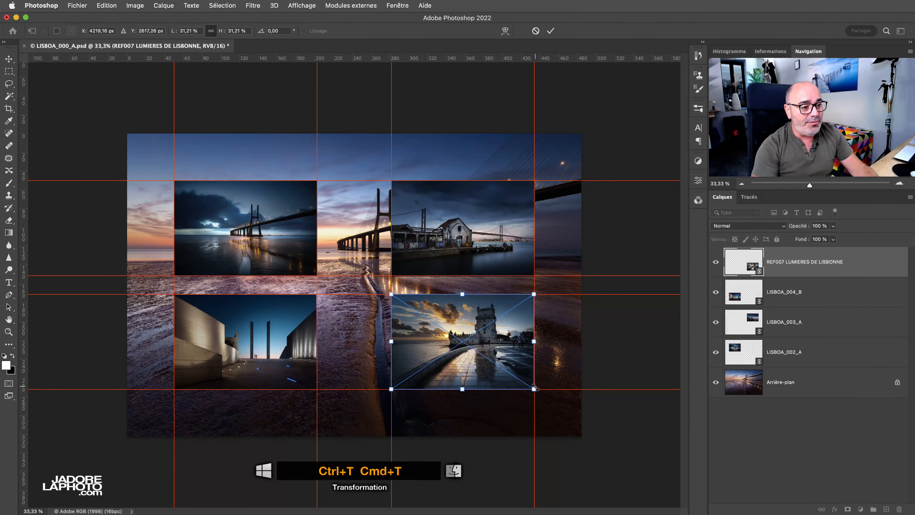
left_click_drag(535, 388, 582, 409)
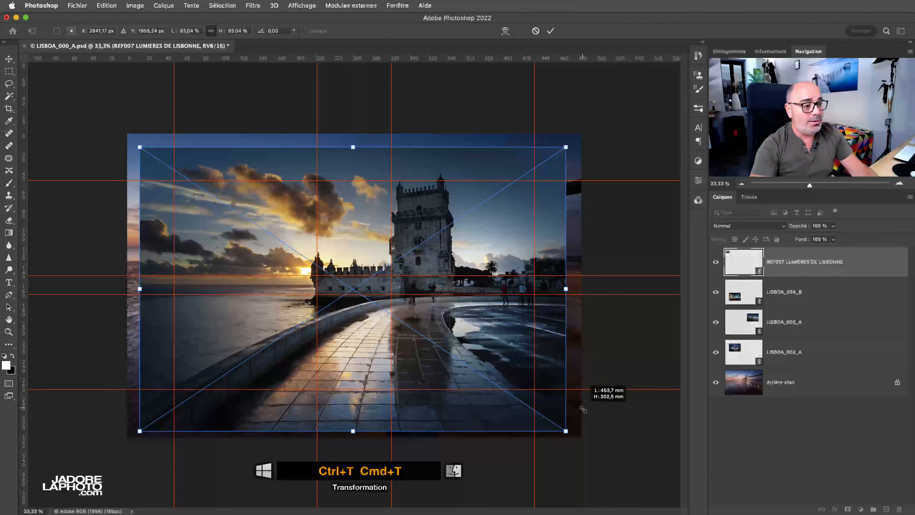
key("Return")
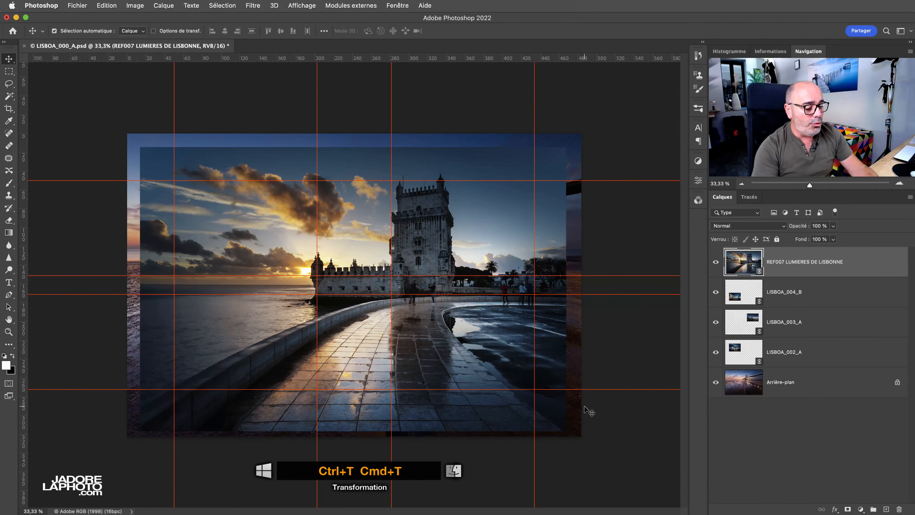
key("super+z")
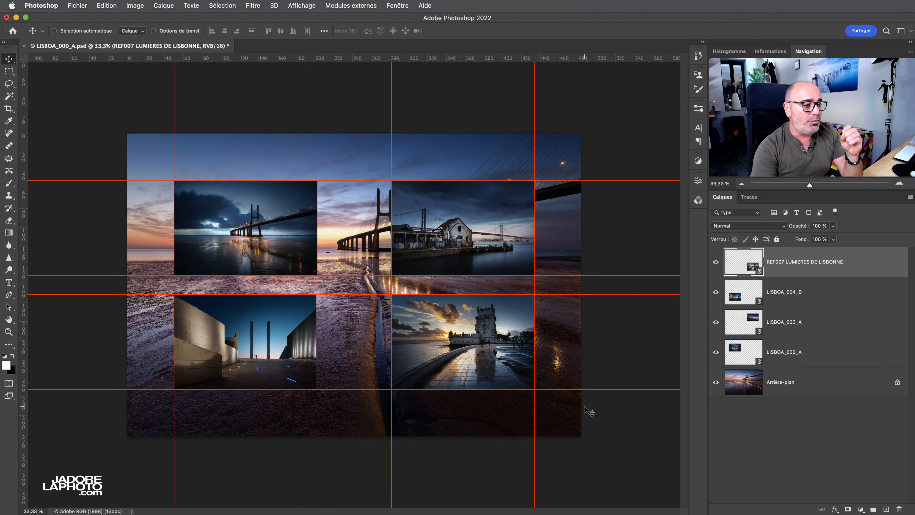
left_click(82, 5)
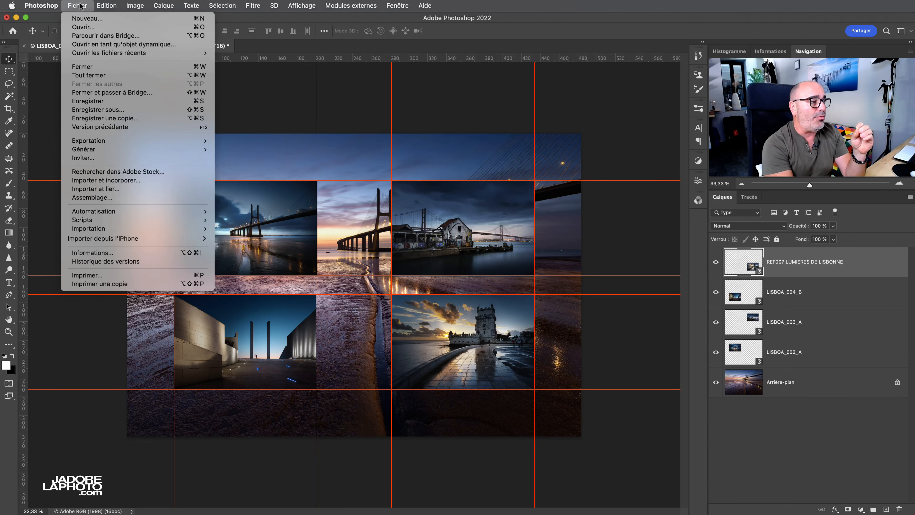
key("Escape")
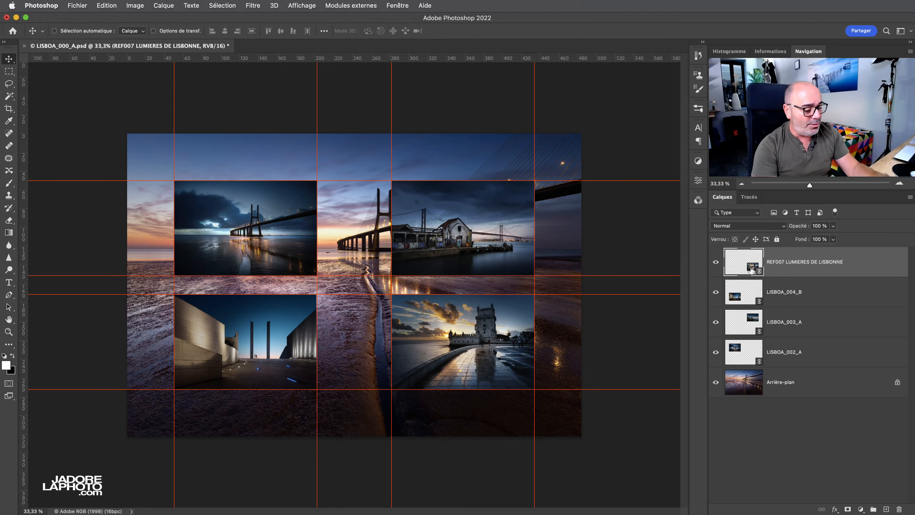
Step: Save the document as LISBOA_000_C.psd in Photoshop format in the PLANCHE LISBOA folder
key("super+shift+s")
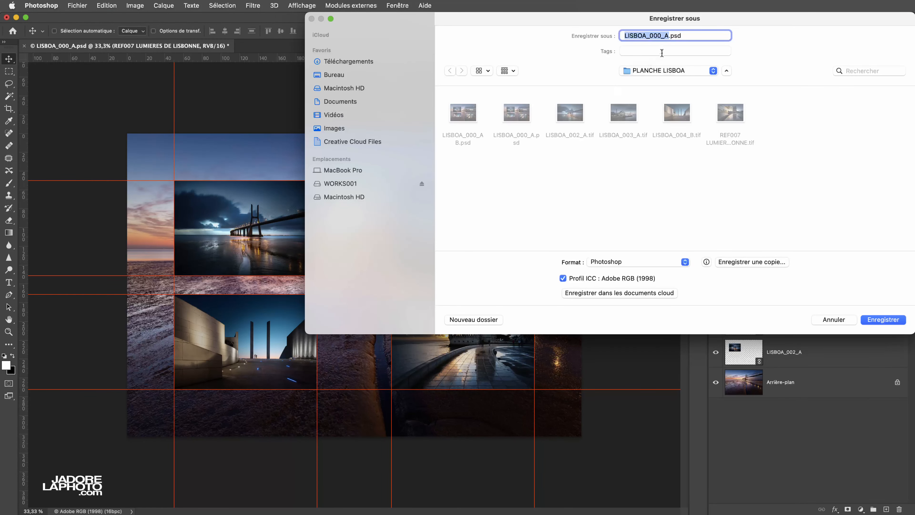
left_click(667, 36)
left_click_drag(664, 36, 669, 36)
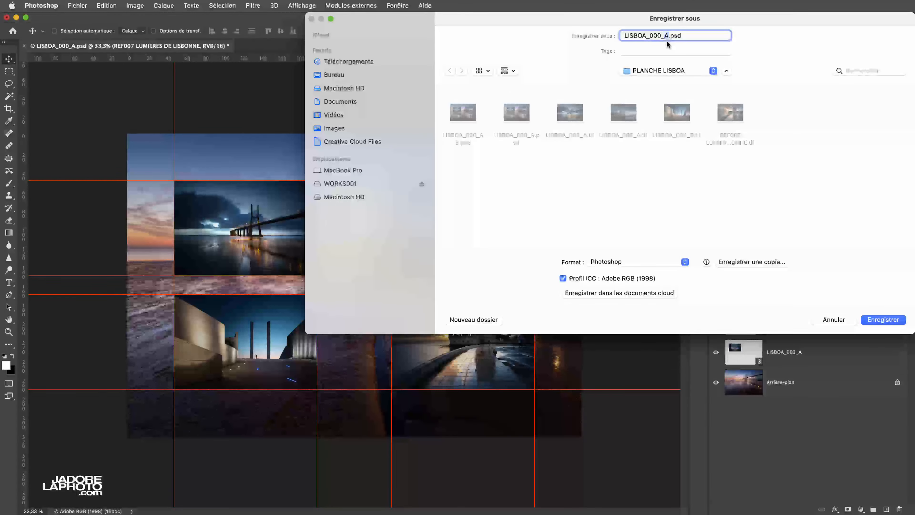
type("C")
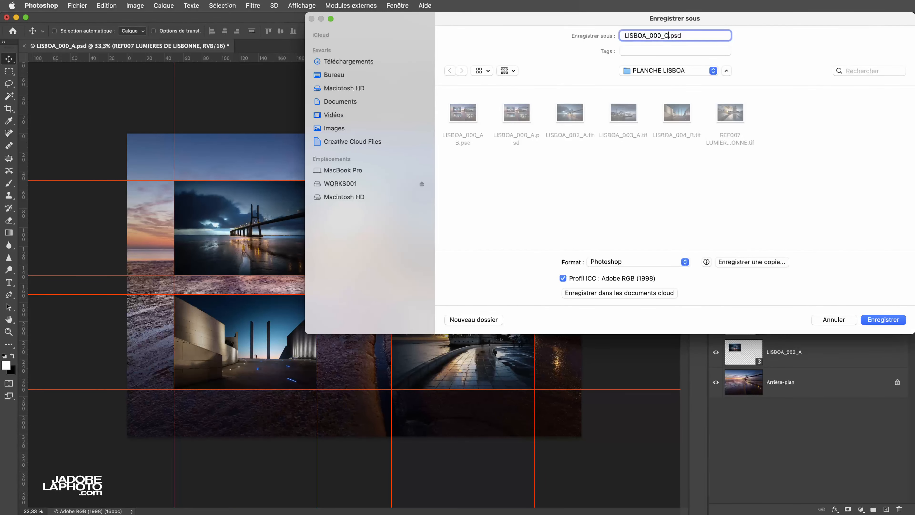
left_click(875, 322)
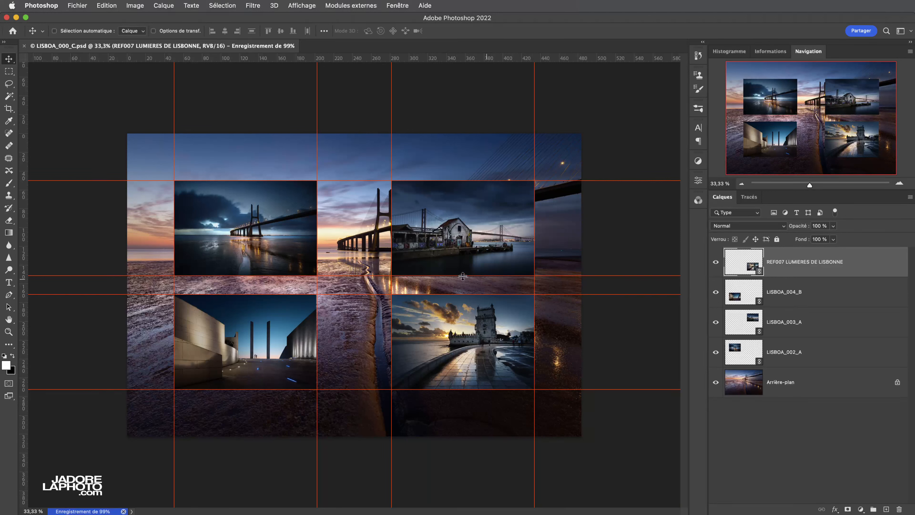
Step: Hide Photoshop and check the file size of LISBOA_000_A.psd in its Finder information window, closing the window when done
left_click(41, 5)
left_click(54, 67)
left_click(450, 233)
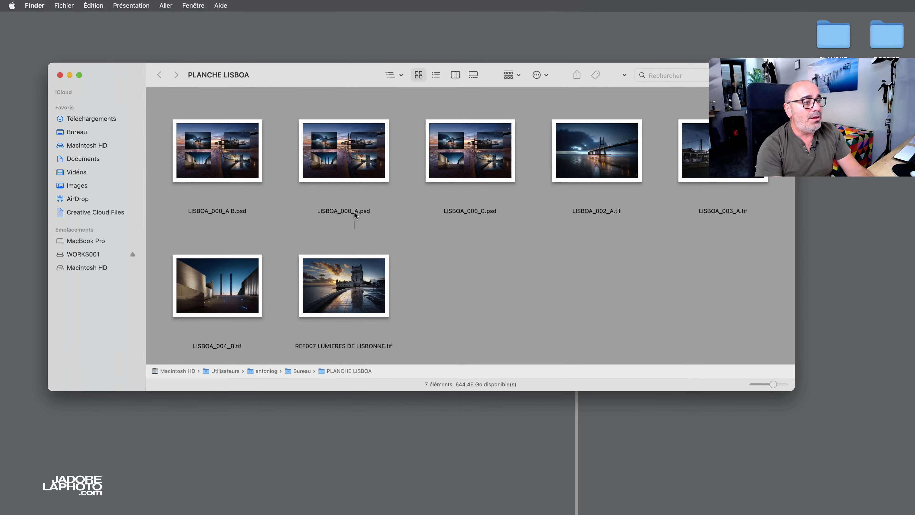
left_click(365, 173)
key("super+i")
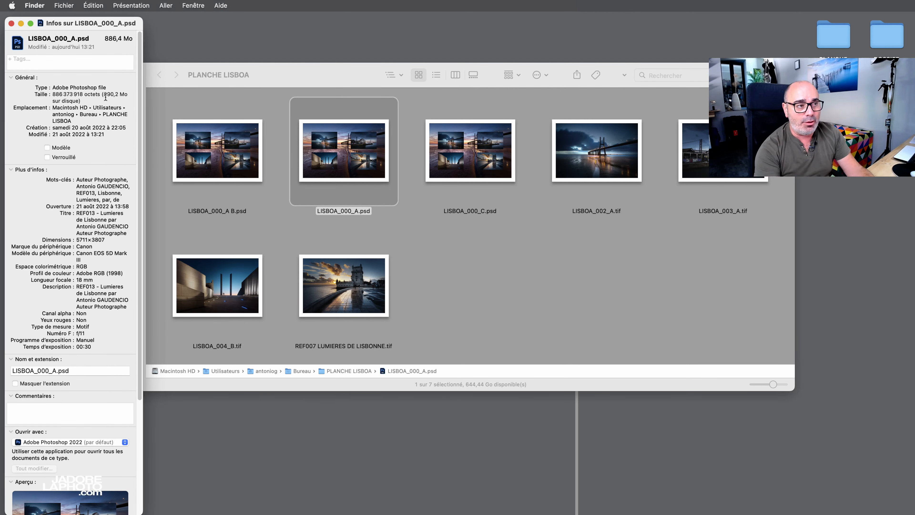
key("super+w")
Step: Check the file size of LISBOA_000_A B.psd in its information window and close that window
left_click(230, 230)
left_click(231, 166)
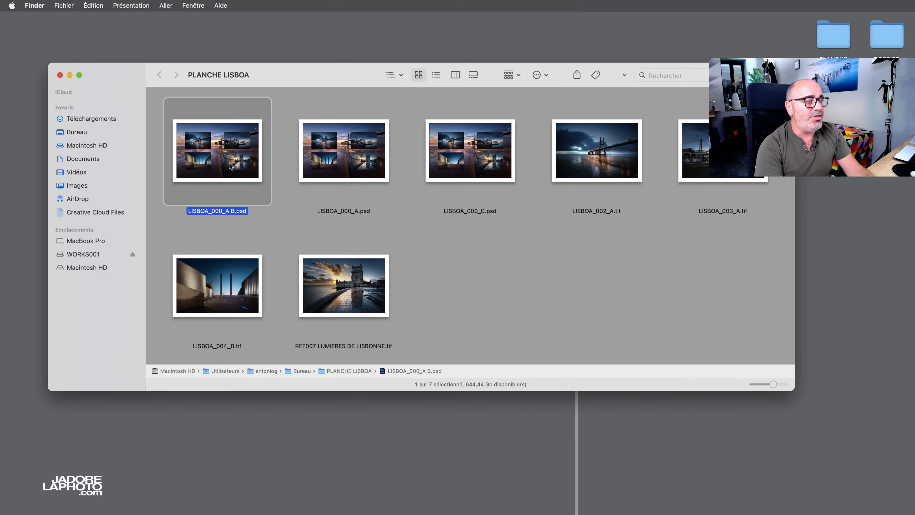
key("super+i")
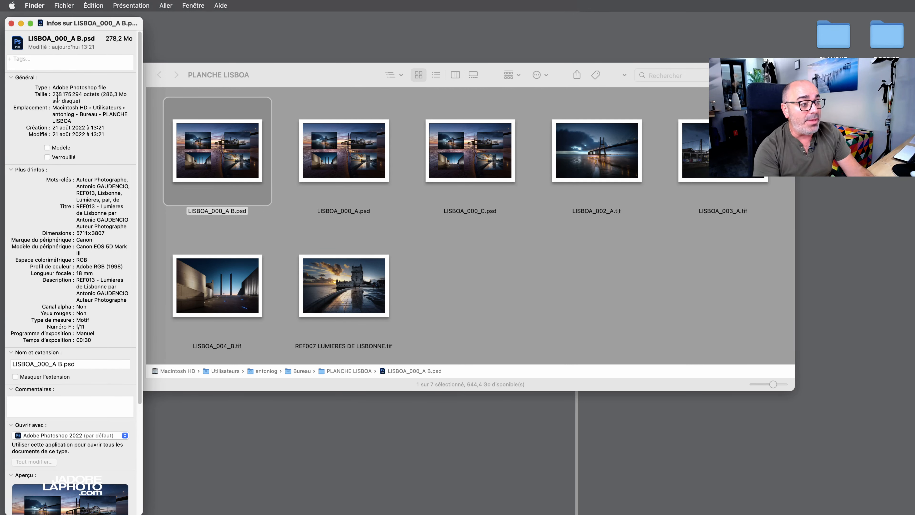
key("super+w")
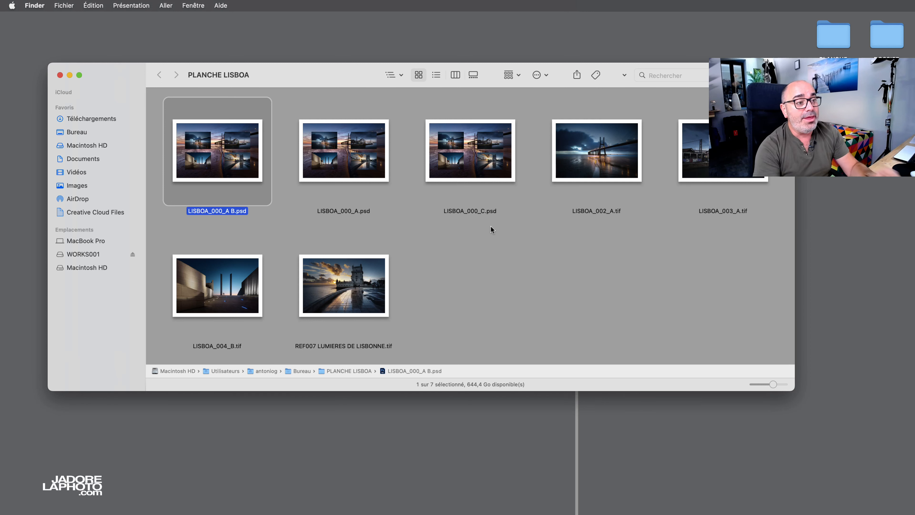
Step: Check the file size of LISBOA_000_C.psd in its information window, close the window and deselect the file
left_click(473, 197)
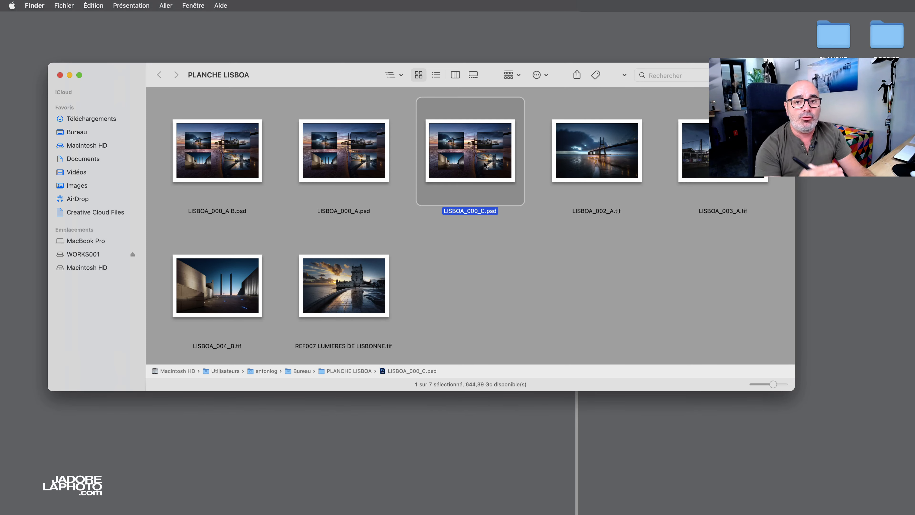
key("super+i")
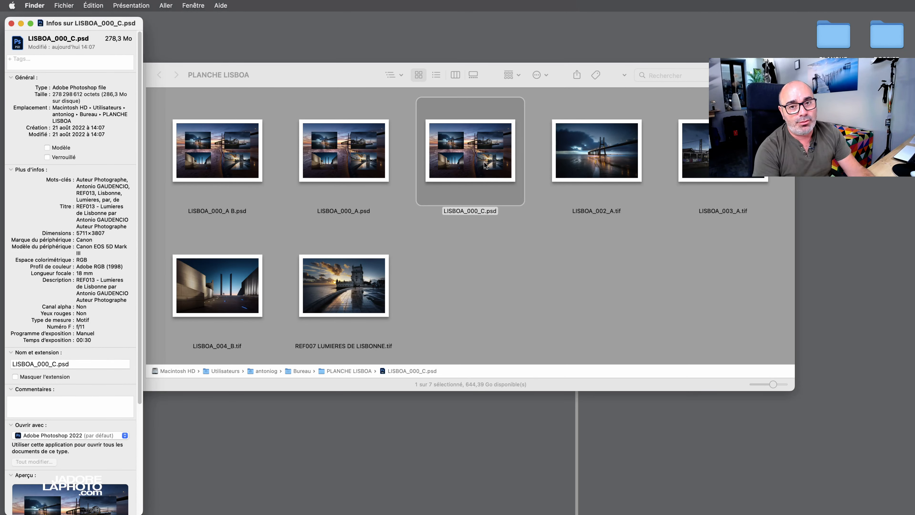
key("super+w")
left_click(487, 258)
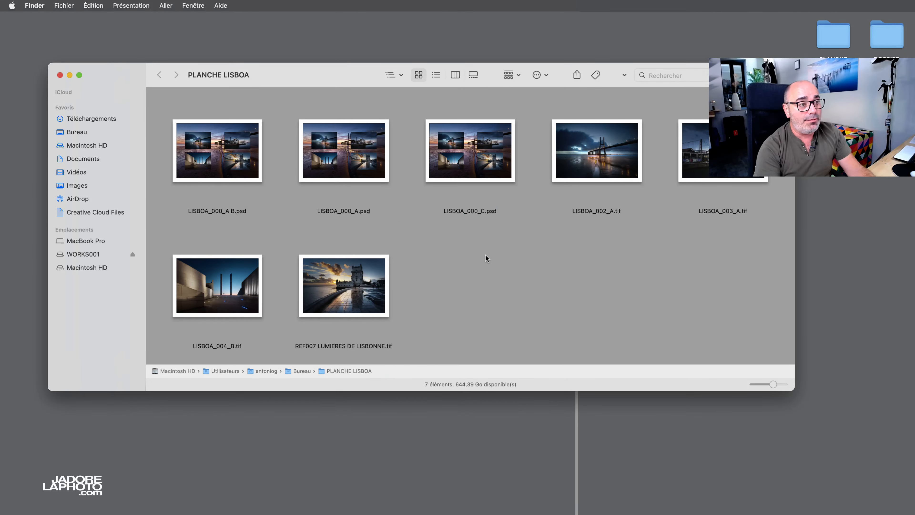
Step: Switch to Photoshop, select the LISBOA_003_A photo's layer, and save and close LISBOA_000_C.psd
key("super+Tab")
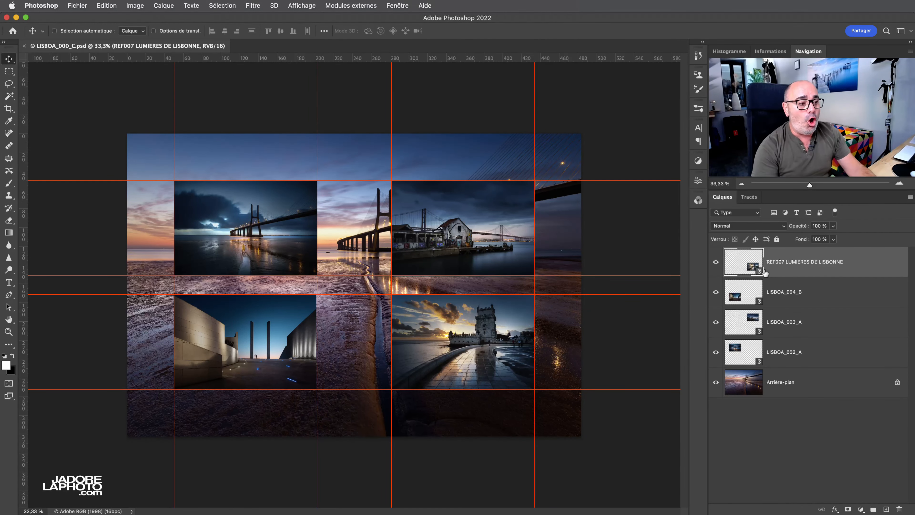
left_click(493, 261, "super")
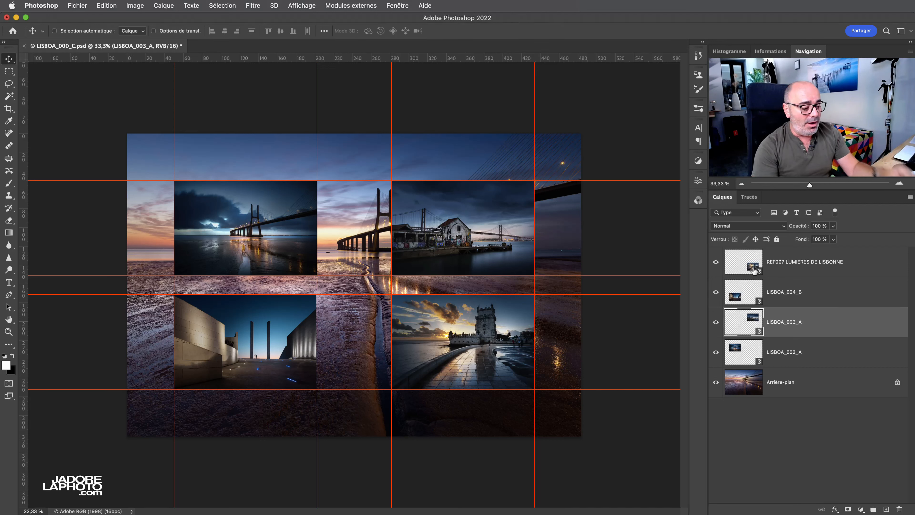
key("super+s")
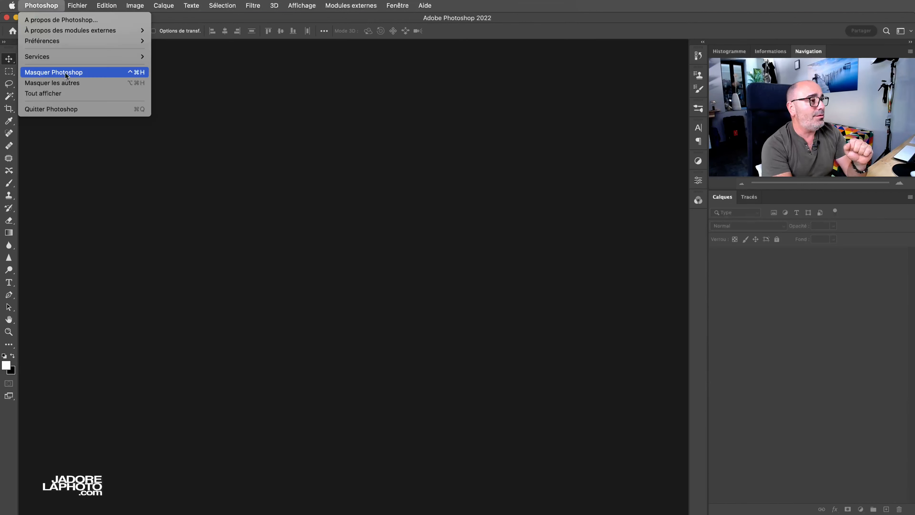
Step: Hide Photoshop and open the REF007 LUMIERES DE LISBONNE TIFF from the PLANCHE LISBOA folder in Photoshop
left_click(67, 71)
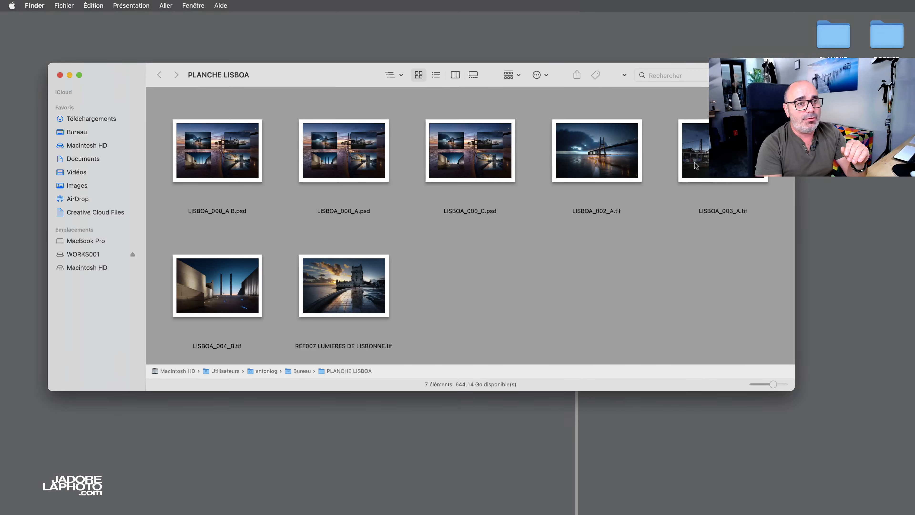
double_click(352, 297)
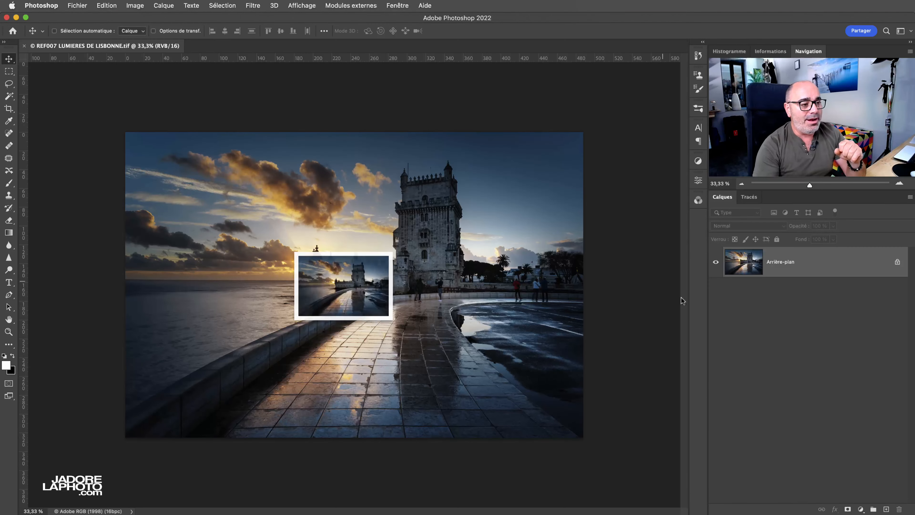
Step: Add a Curves adjustment layer and adjust its red and blue channels to give the tower photo a warm orange tone
left_click(862, 509)
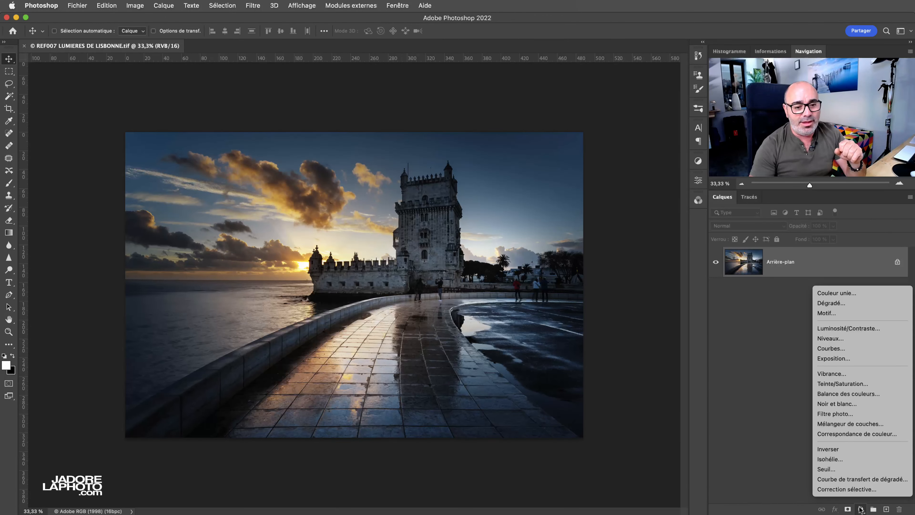
left_click(844, 349)
left_click(572, 220)
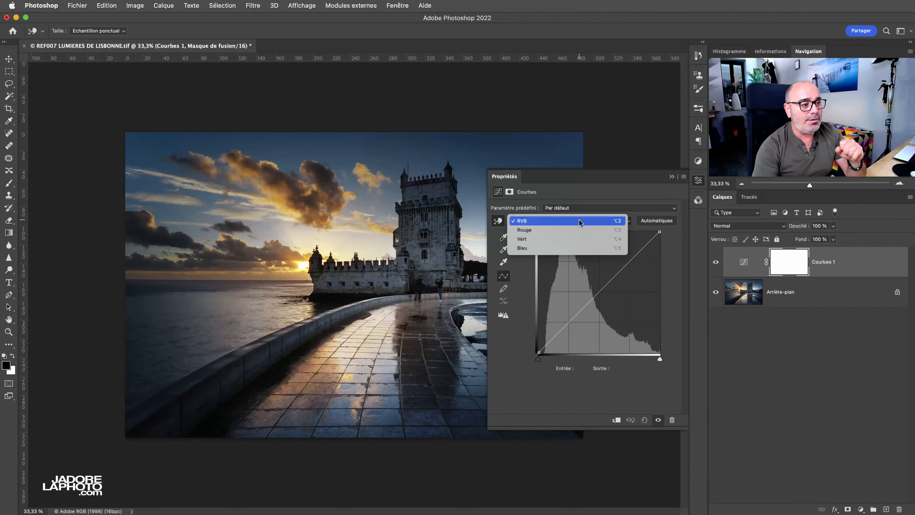
left_click(541, 231)
left_click_drag(581, 309, 605, 313)
left_click(571, 220)
left_click(530, 240)
left_click(744, 269)
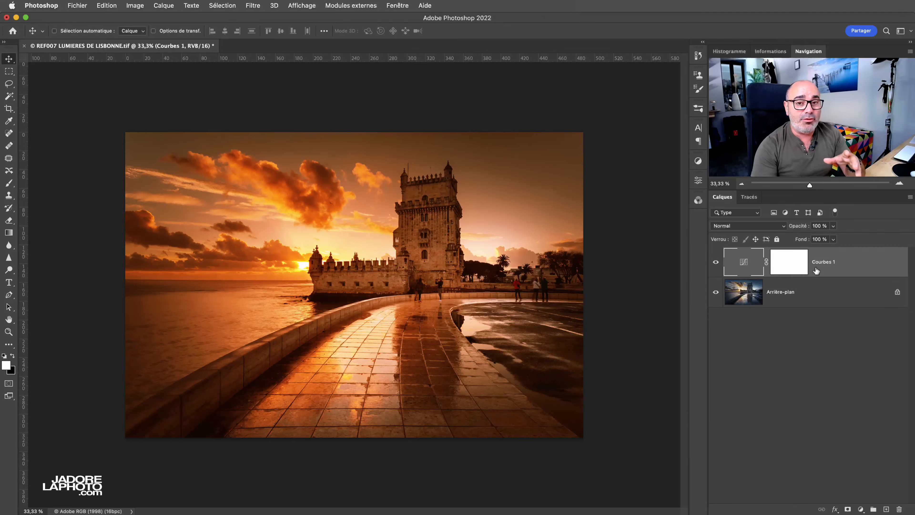
Step: Save REF007 LUMIERES DE LISBONNE.tif with its layers and no image compression, and close it
key("super+s")
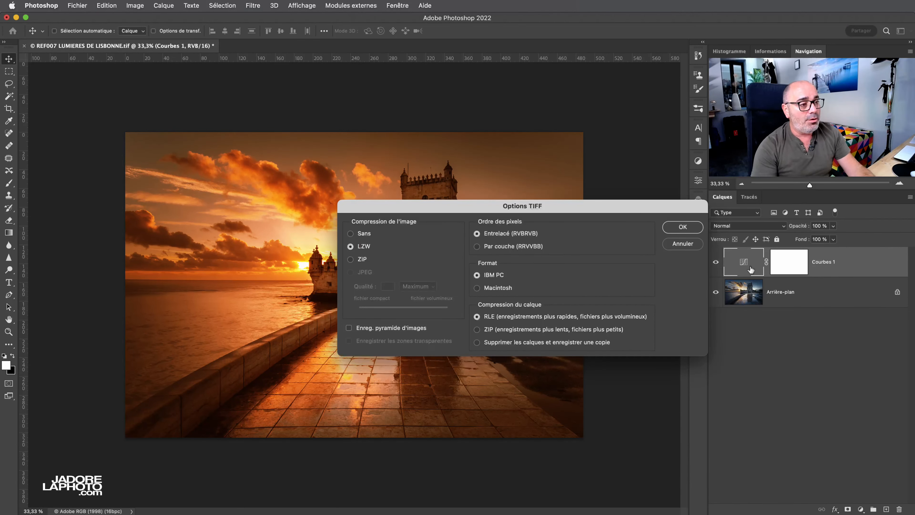
left_click(370, 236)
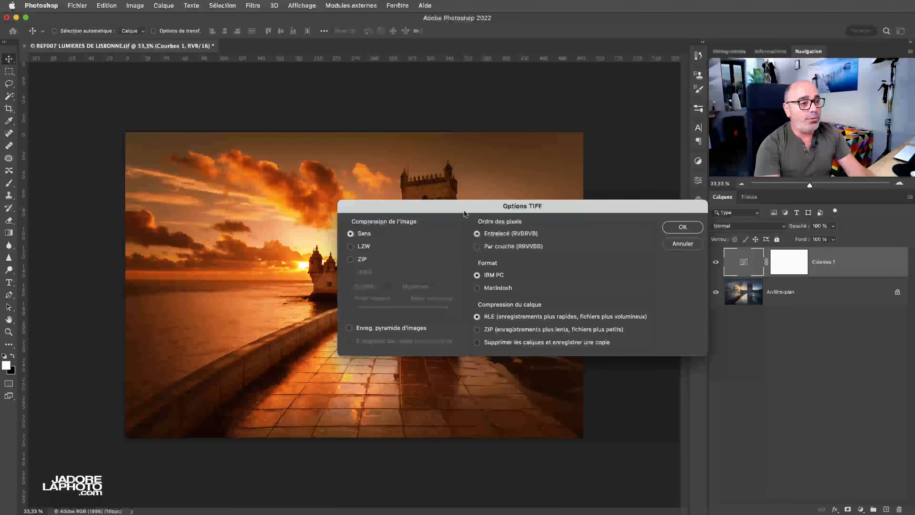
left_click(584, 265)
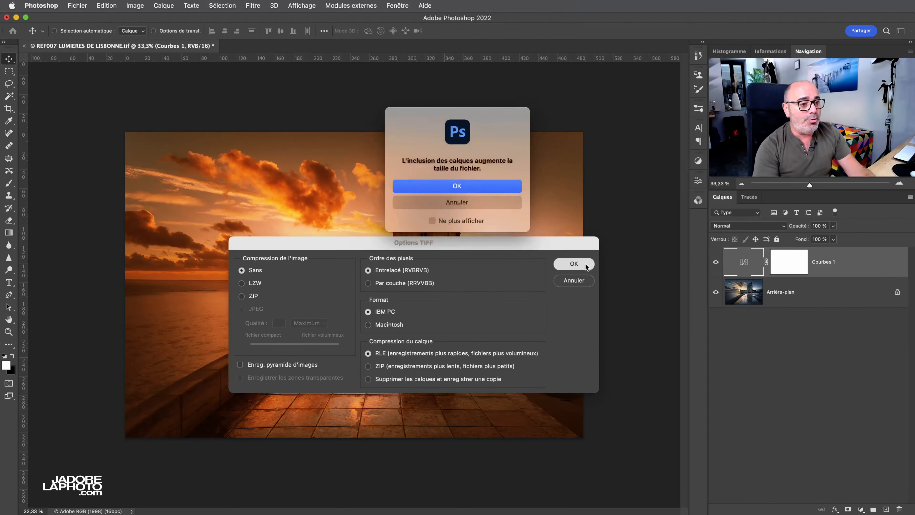
left_click(469, 188)
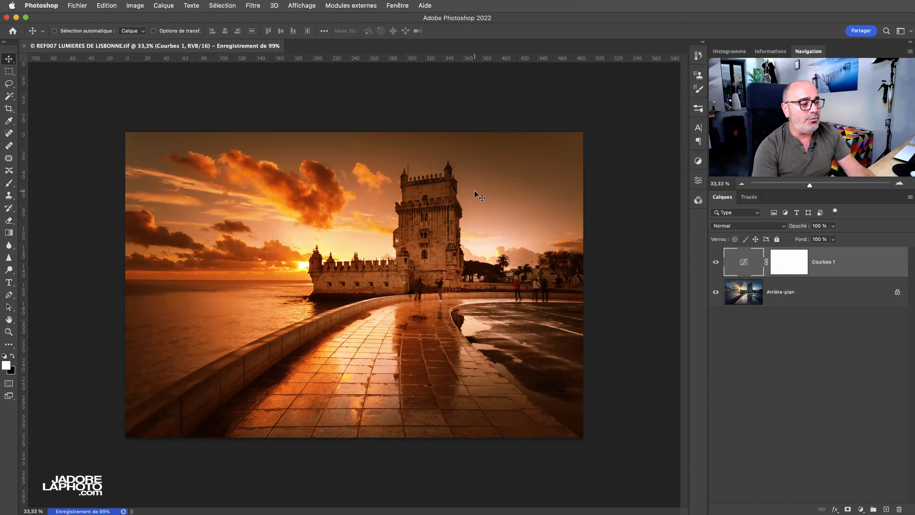
key("super+w")
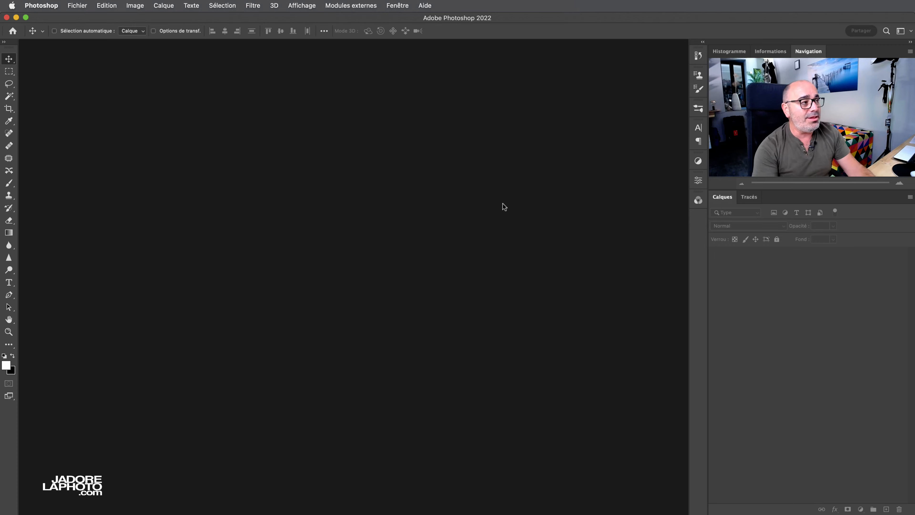
Step: Hide Photoshop, open LISBOA_000_C.psd from the PLANCHE LISBOA folder and select the REF007 LUMIERES DE LISBONNE layer
key("super+h")
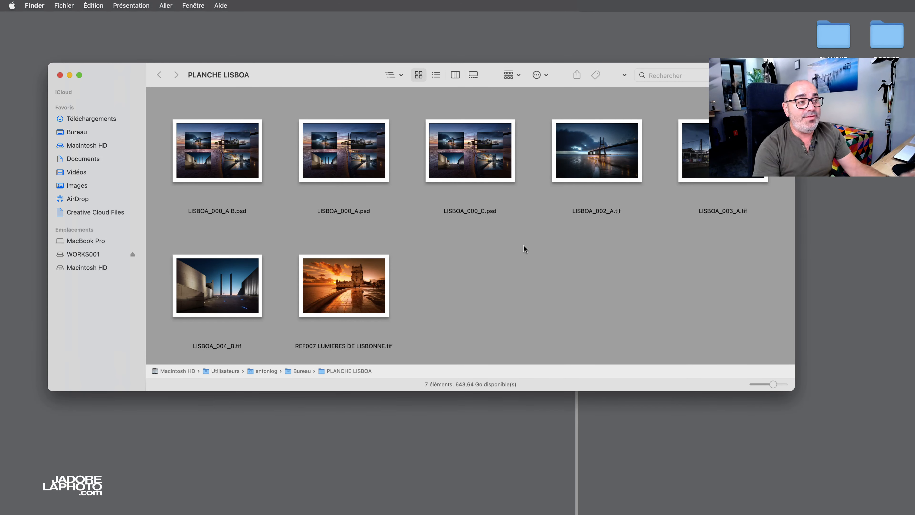
left_click(487, 176)
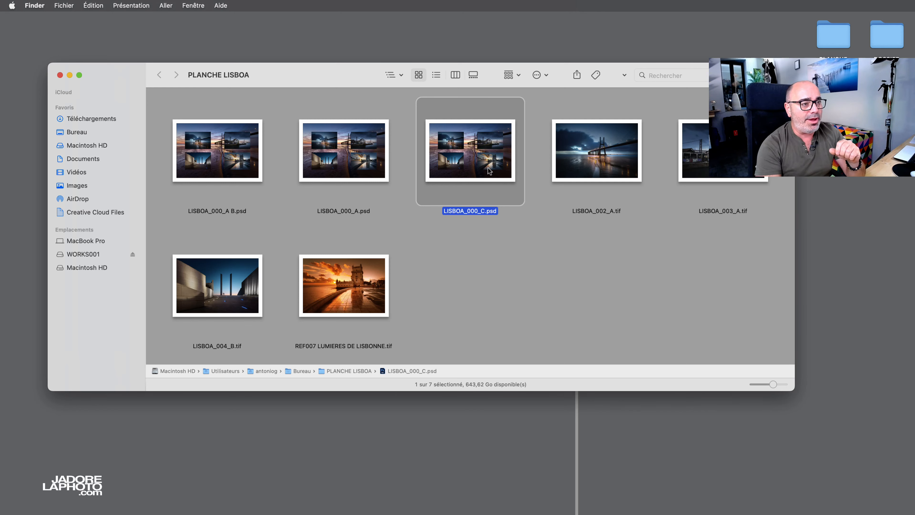
double_click(488, 173)
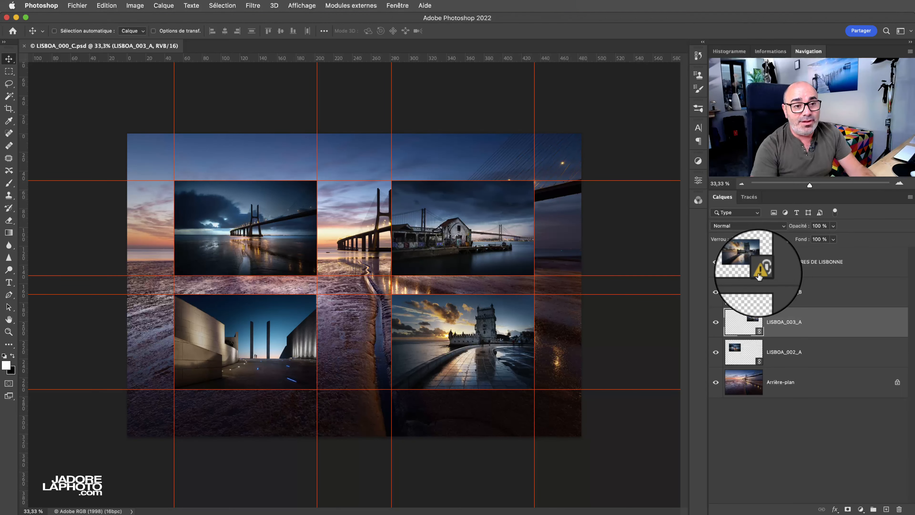
mouse_move(759, 276)
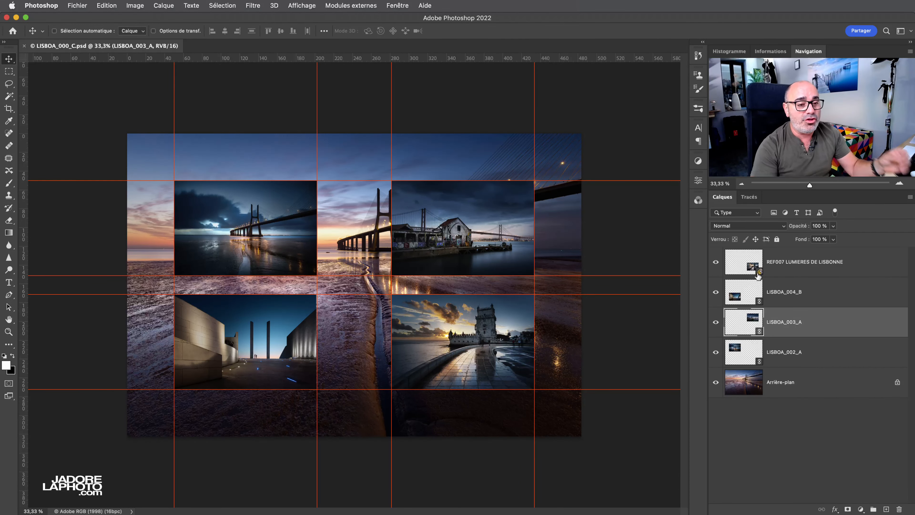
left_click(758, 276)
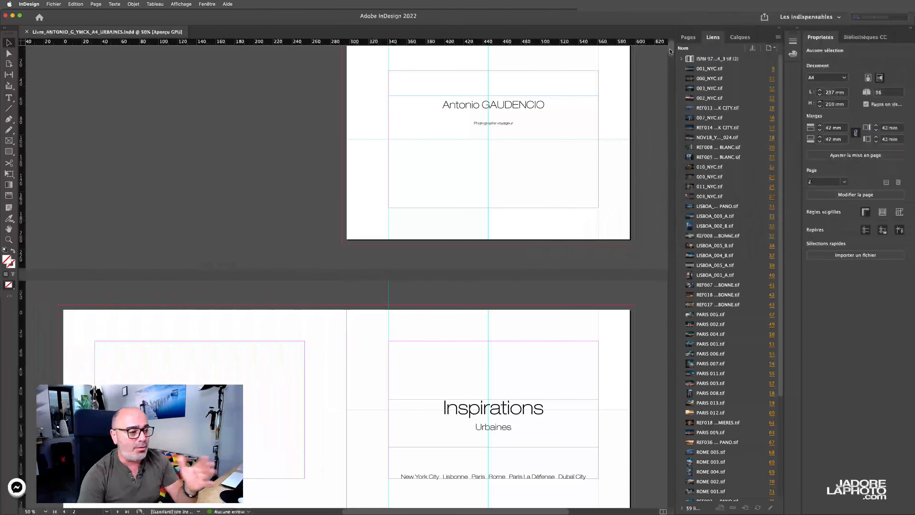
scroll(672, 66, "down", 10)
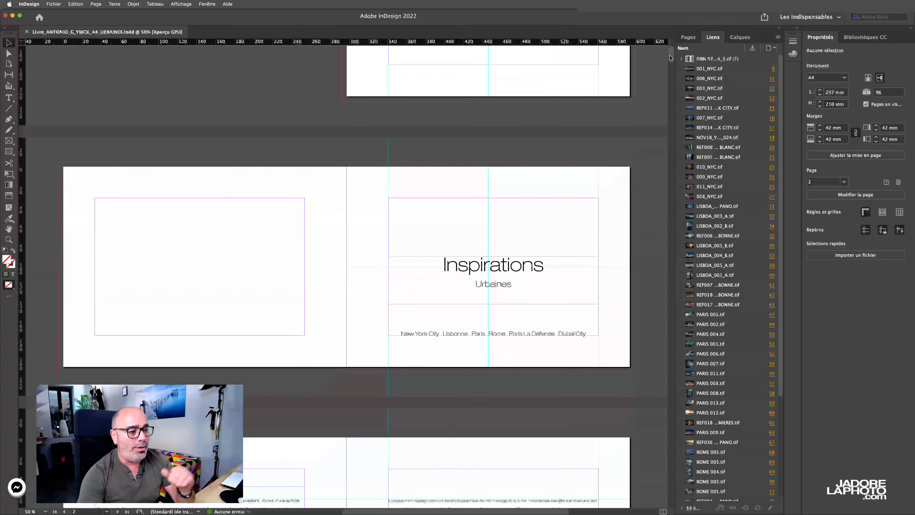
left_click_drag(671, 66, 677, 125)
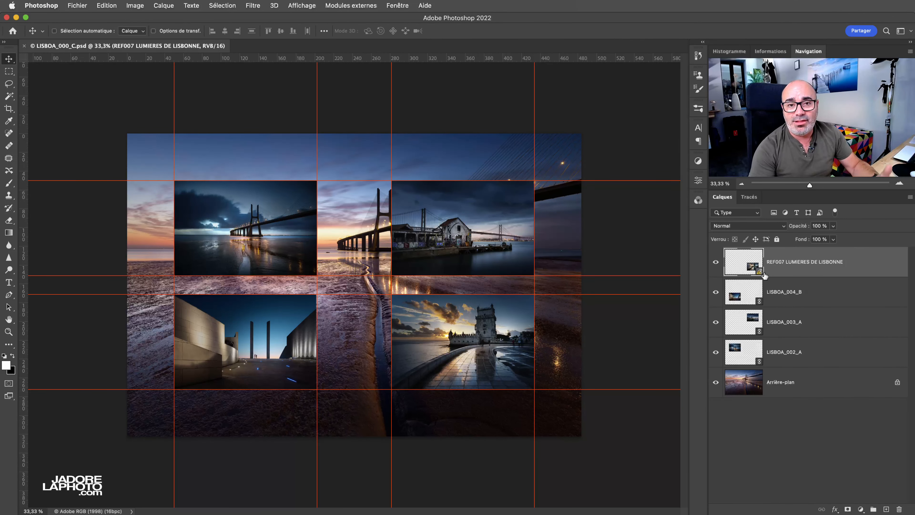
Step: Update the modified content of the linked REF007 LUMIERES DE LISBONNE layer in LISBOA_000_C.psd
left_click(889, 266)
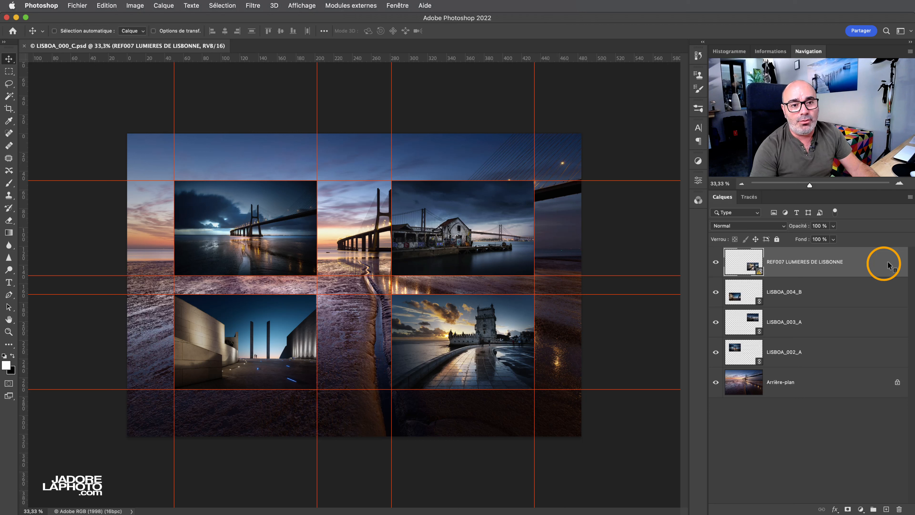
right_click(888, 266)
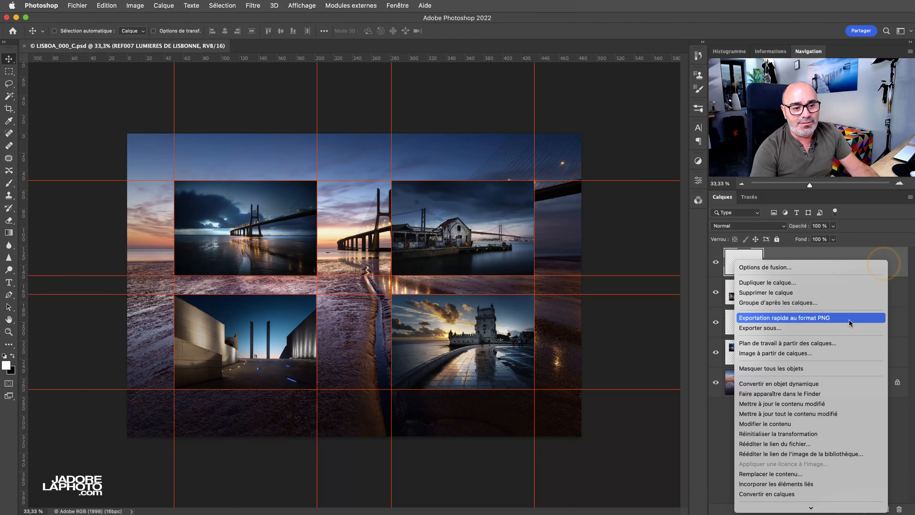
left_click(824, 403)
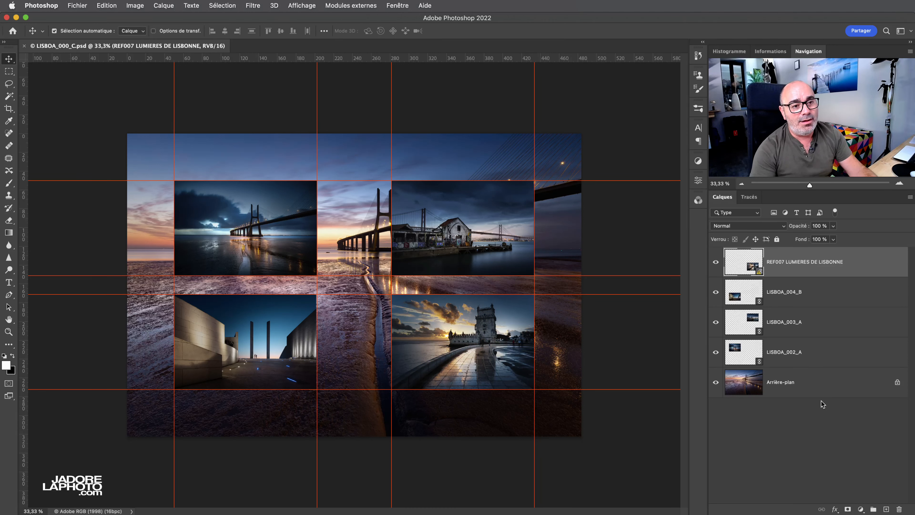
left_click(759, 270)
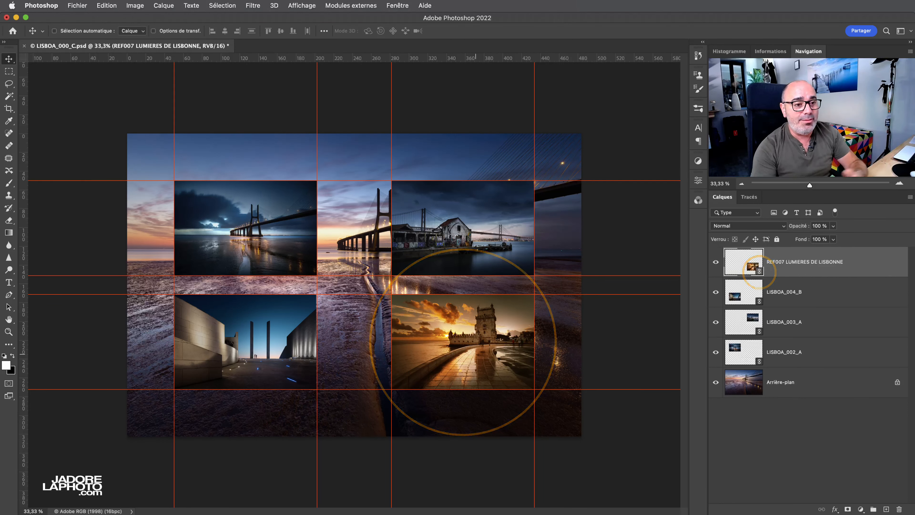
Step: Open the LISBOA_004_B layer's linked source and add a Curves adjustment layer that warms it through the red and blue channels
double_click(736, 300)
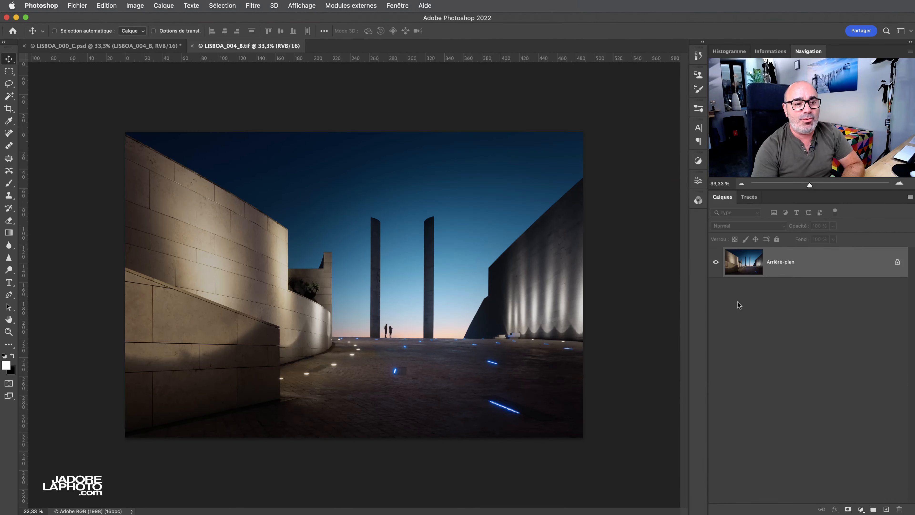
left_click(861, 509)
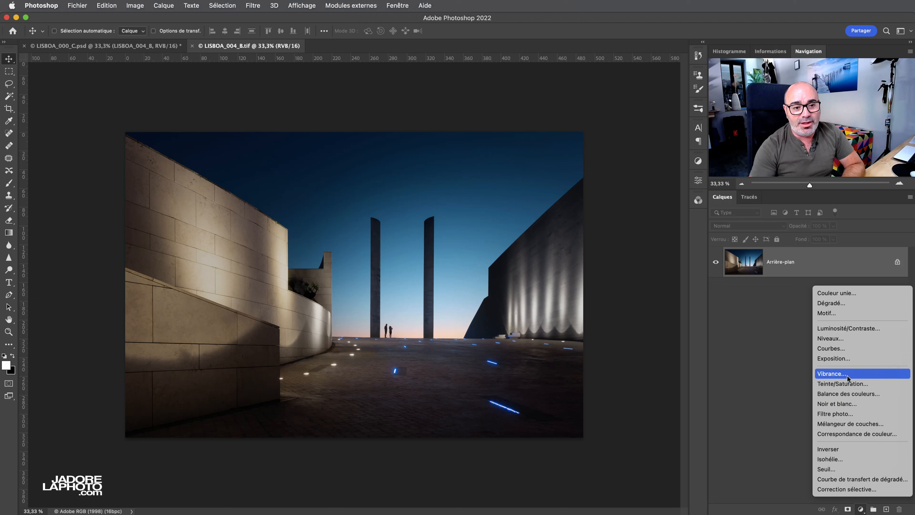
left_click(845, 349)
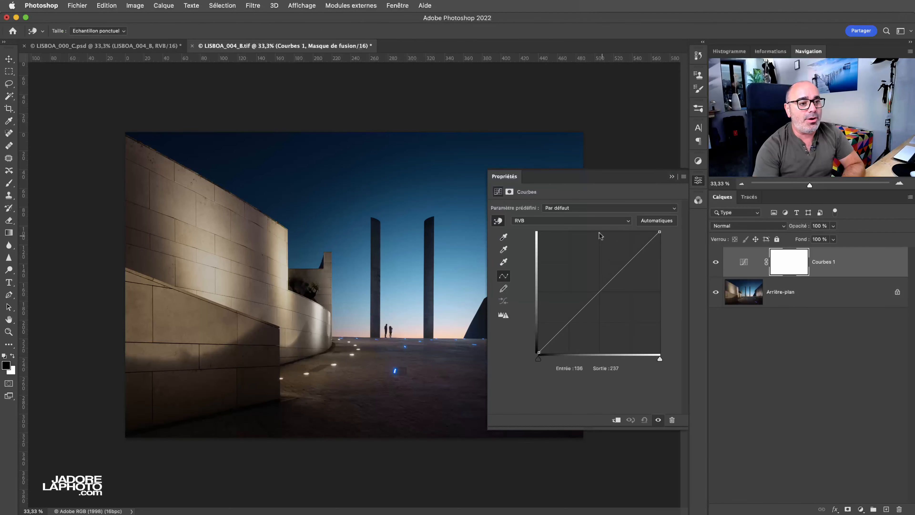
left_click(570, 220)
left_click(594, 231)
mouse_move(590, 302)
left_mouse_down()
mouse_move(590, 274)
mouse_move(607, 308)
mouse_move(585, 318)
left_mouse_up()
left_click(591, 220)
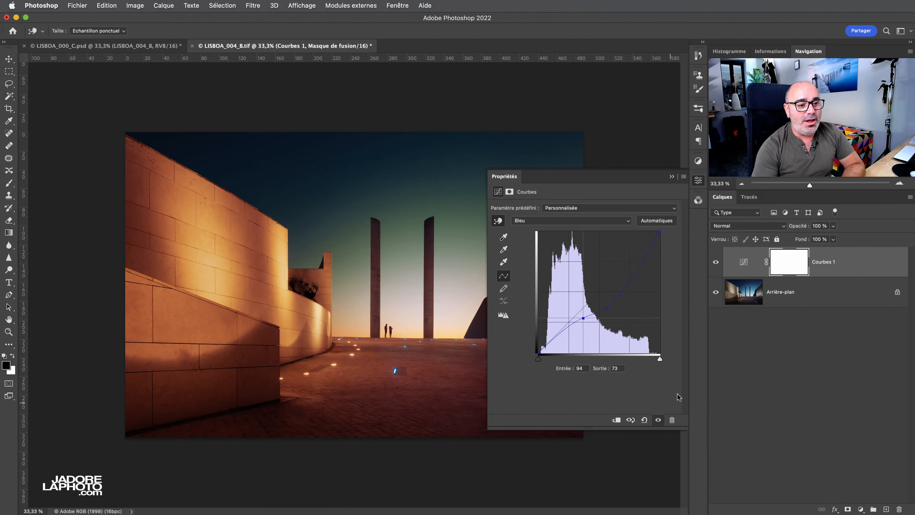
left_click(743, 266)
key("v")
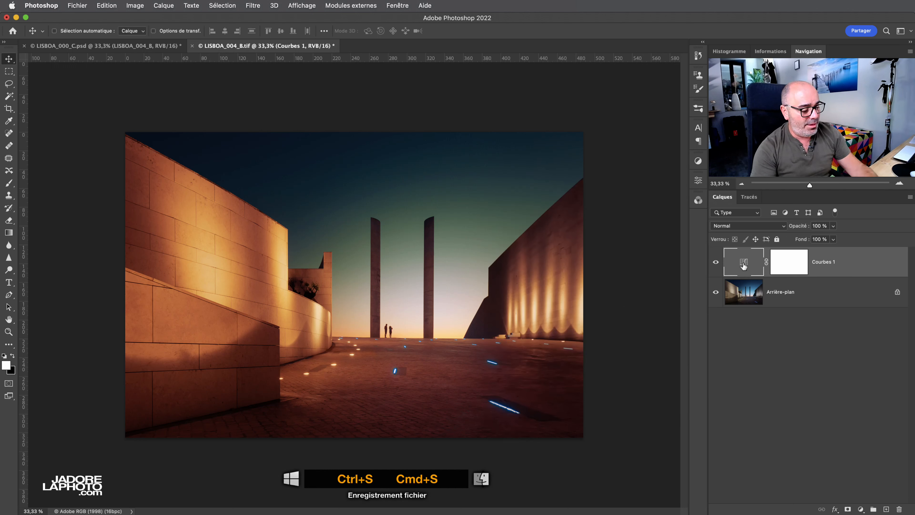
Step: Save LISBOA_004_B.tif with its layers included and close it to return to the contact sheet
key("super+s")
key("Return")
left_click(476, 182)
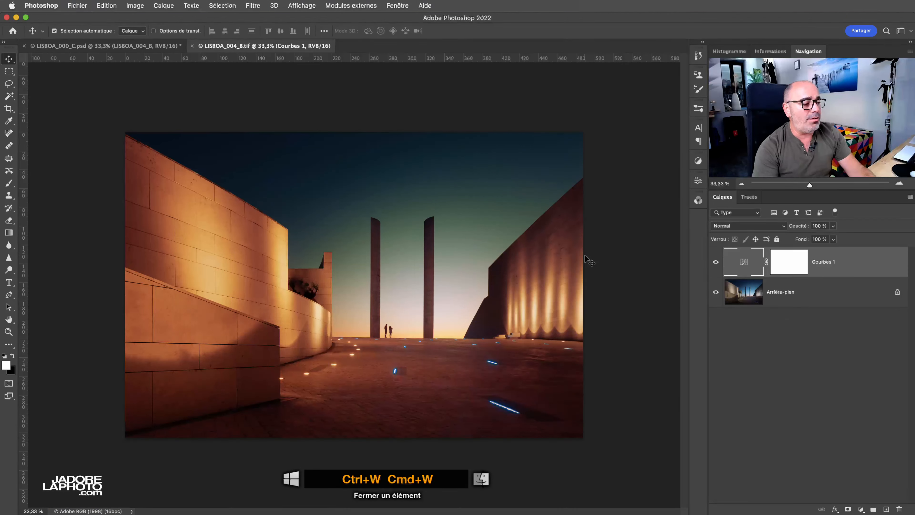
key("super+w")
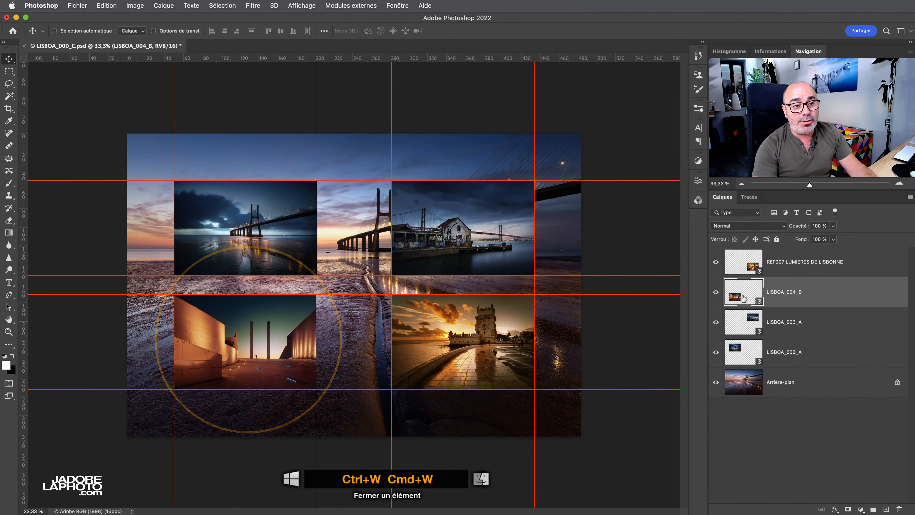
Step: Open the REF007 LUMIERES DE LISBONNE layer's linked source, delete its Curves adjustment layer, and save and close the file
double_click(745, 264)
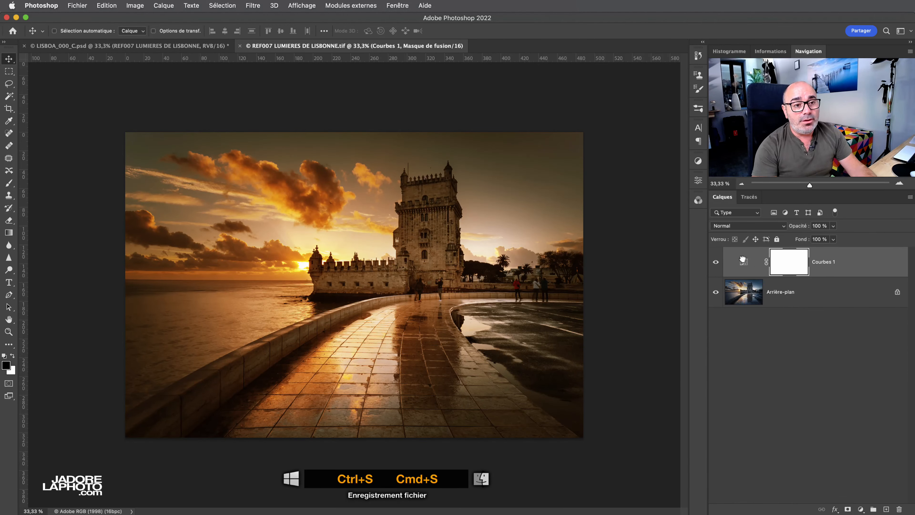
left_click_drag(743, 260, 900, 509)
key("super+s")
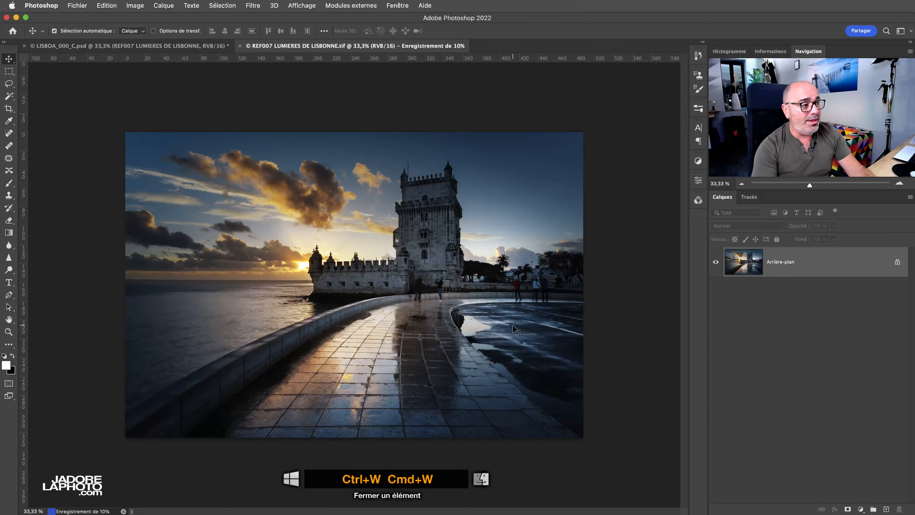
key("super+w")
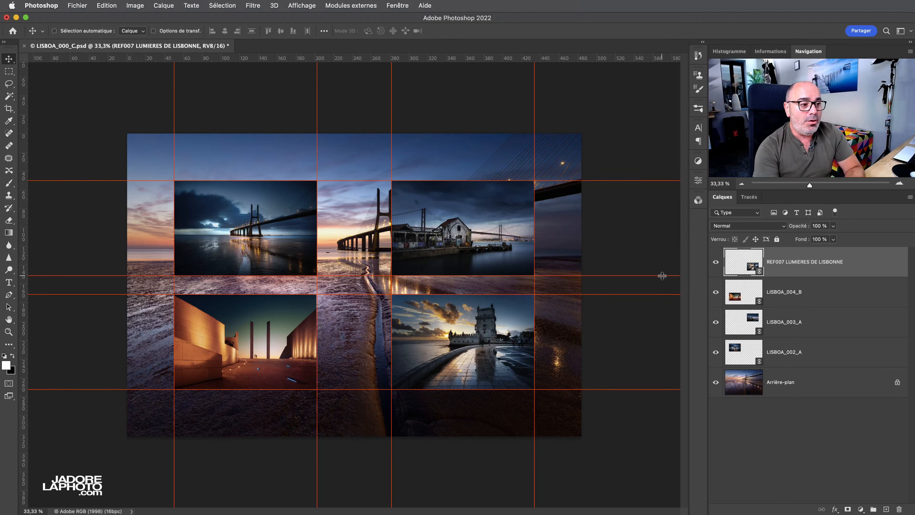
Step: Hide Photoshop and move REF007 LUMIERES DE LISBONNE.tif out of the PLANCHE LISBOA folder
left_click(45, 5)
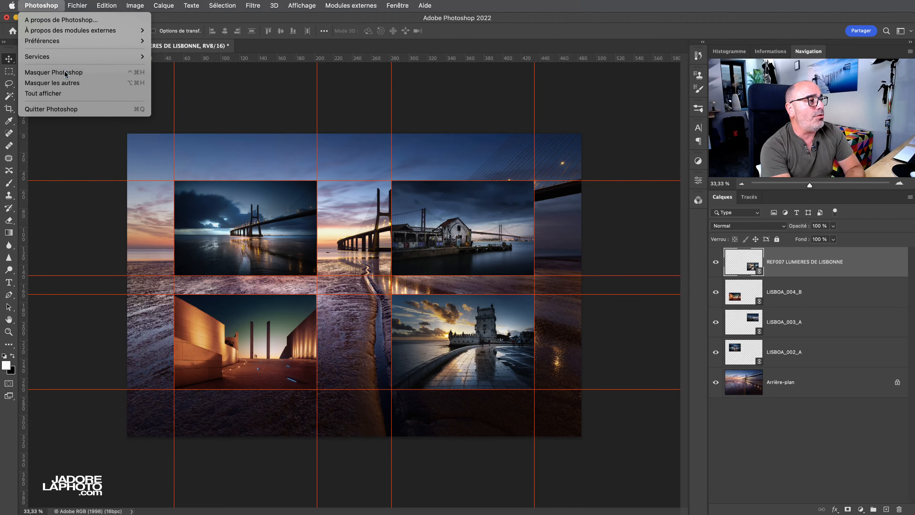
left_click(54, 72)
left_click(364, 287)
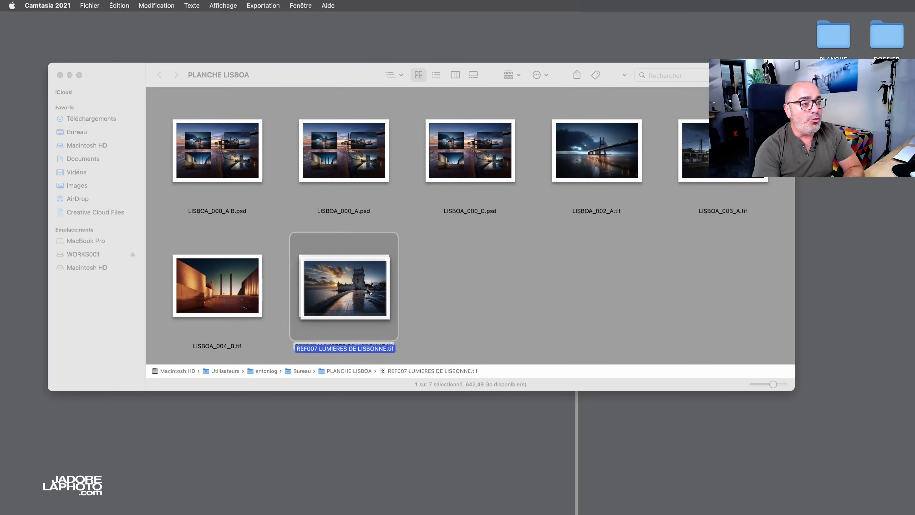
left_click_drag(364, 286, 891, 265)
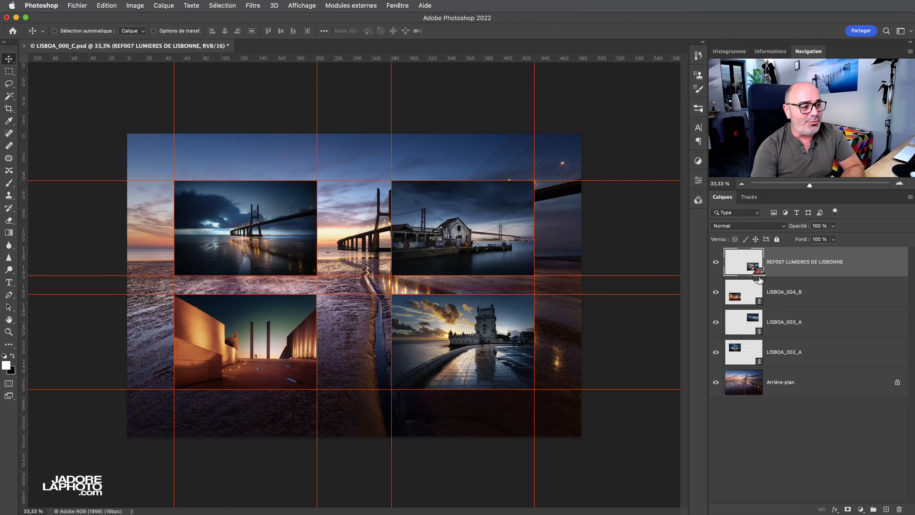
Step: Relink the REF007 LUMIERES DE LISBONNE layer to its moved TIFF in the Bureau folder and save the contact sheet
double_click(886, 263)
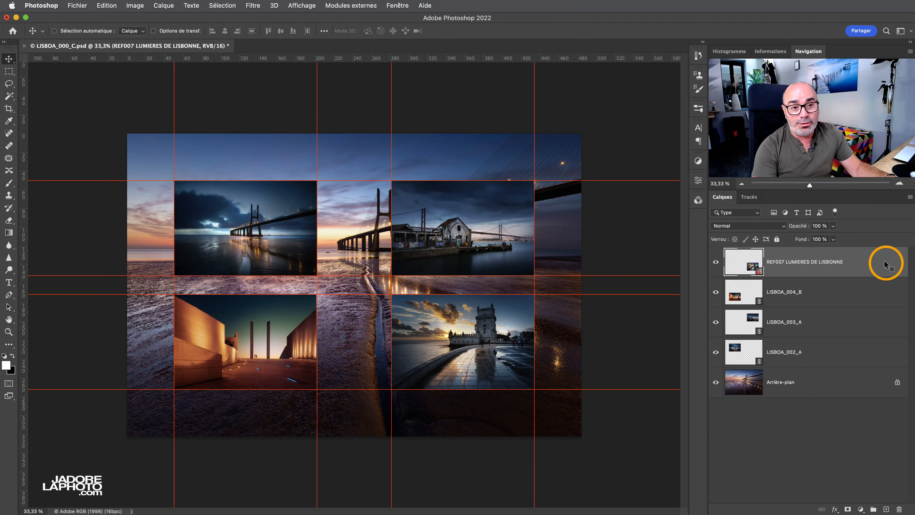
right_click(886, 265)
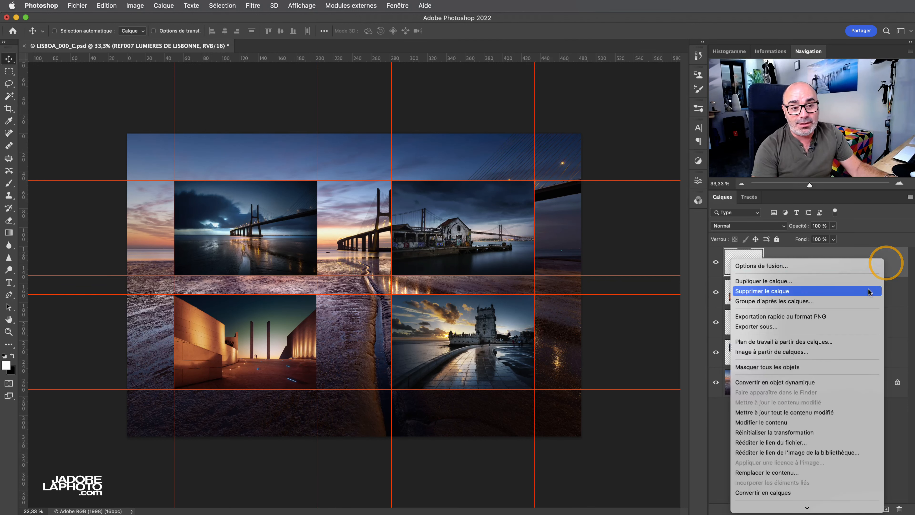
left_click(781, 442)
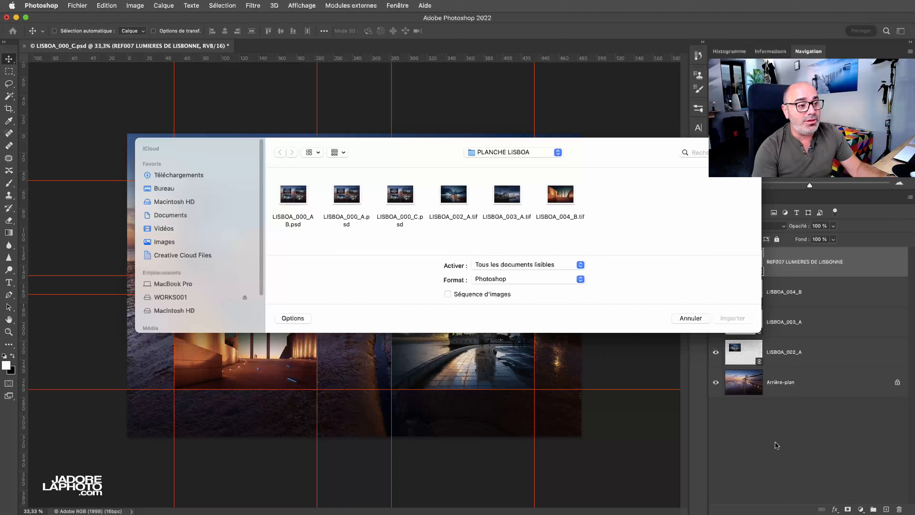
left_click(505, 152)
left_click(506, 164)
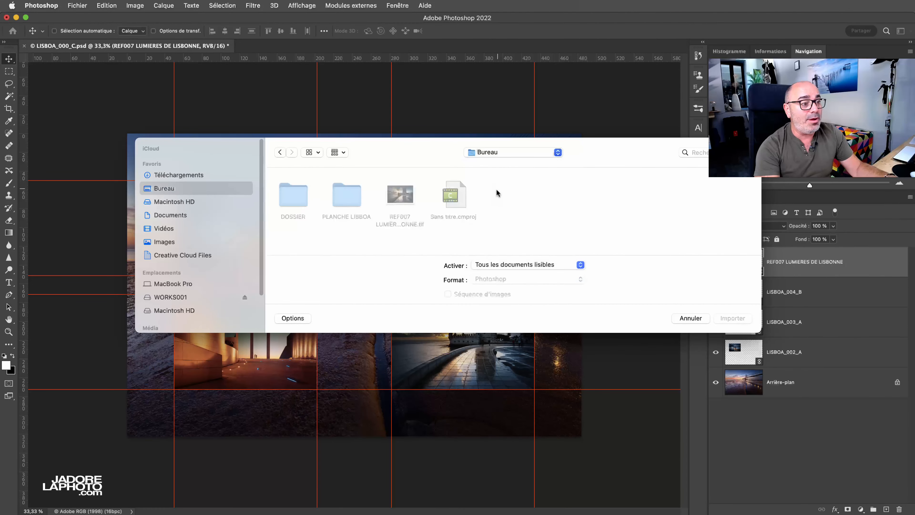
left_click(411, 212)
left_click(738, 320)
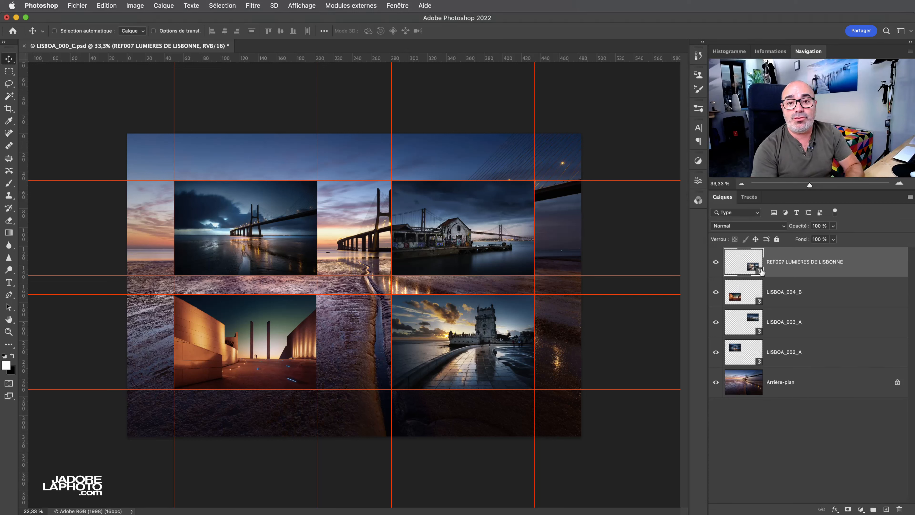
key("super+s")
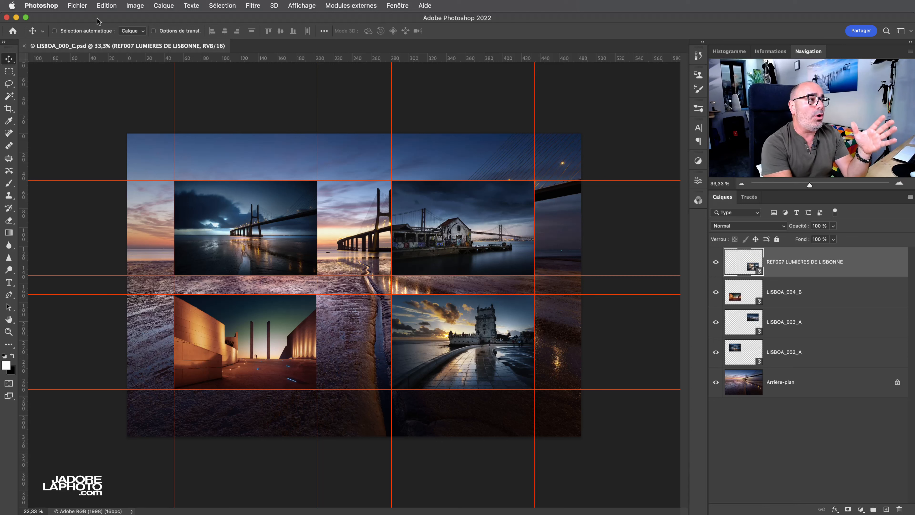
left_click(80, 5)
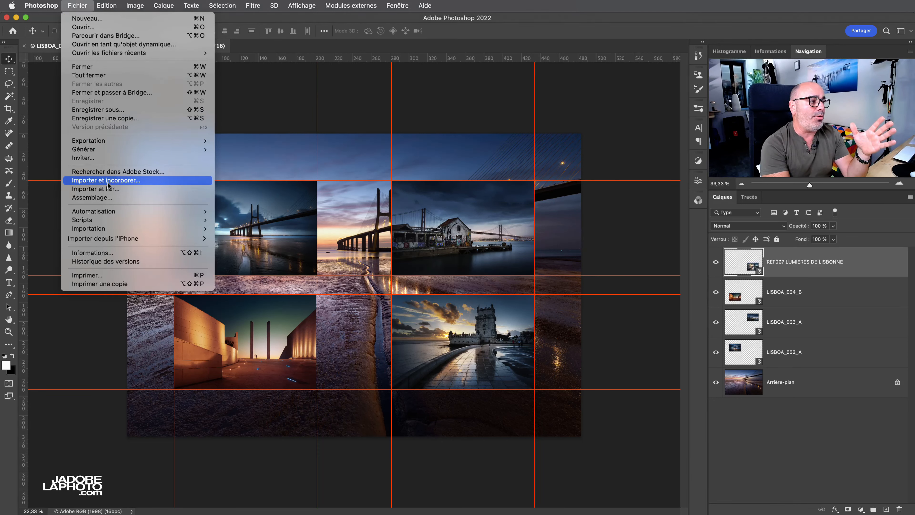
left_click(548, 315)
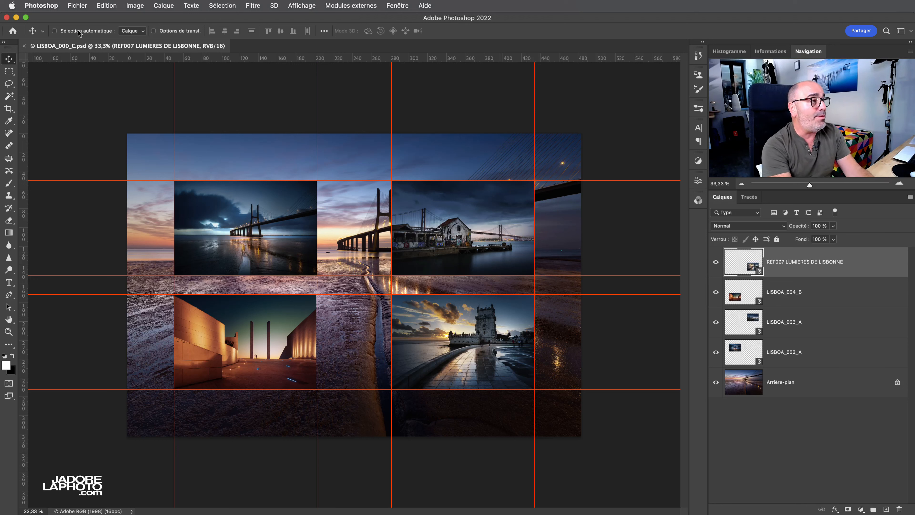
Step: Hide Photoshop to examine the PLANCHE LISBOA folder, select LISBOA_002_A.tif there, and return to the contact sheet in Photoshop
left_click(51, 6)
left_click(65, 73)
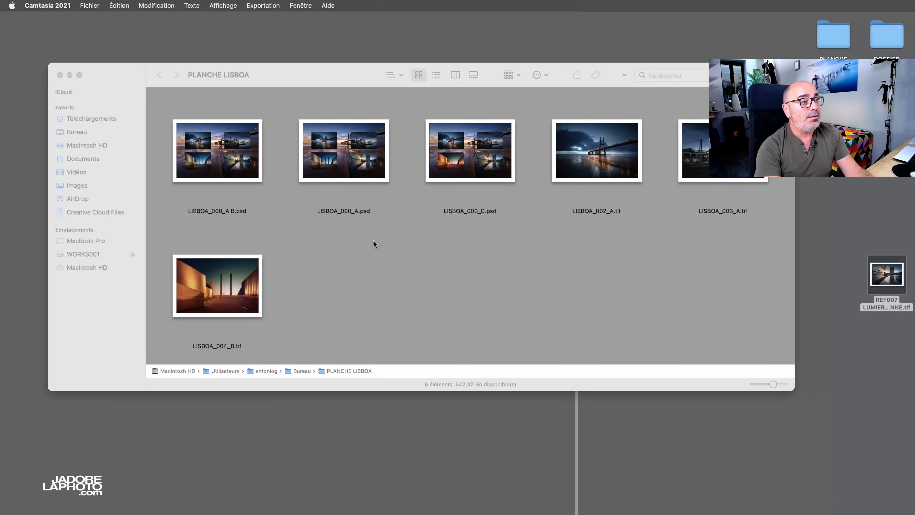
left_click(411, 249)
left_click_drag(595, 244, 630, 179)
left_click(640, 236)
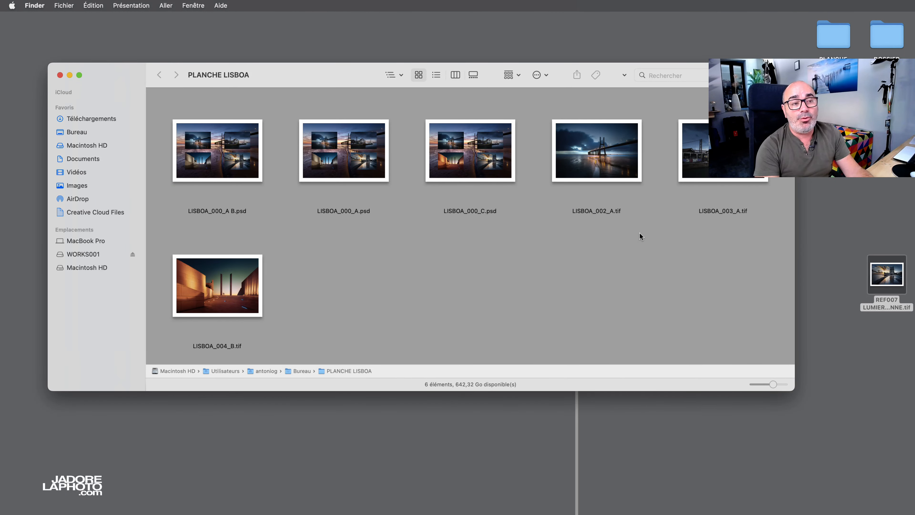
left_click_drag(605, 250, 616, 180)
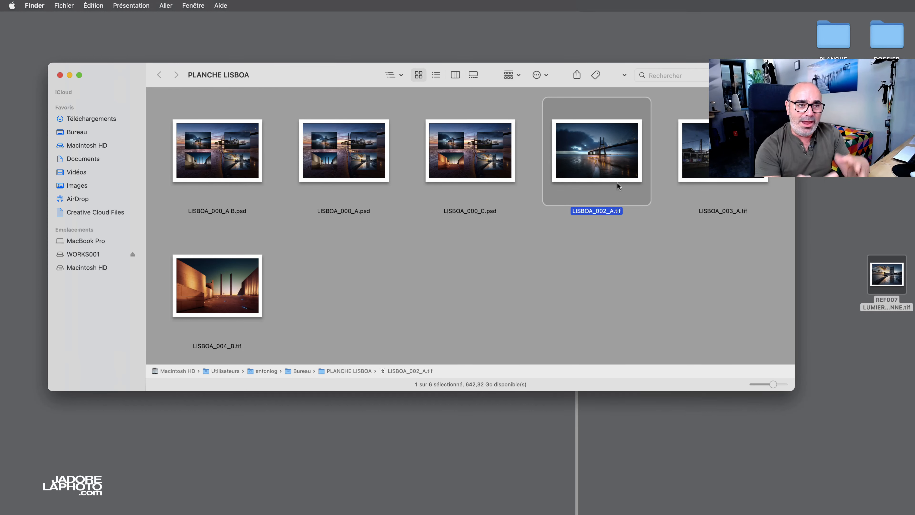
key("super+Tab")
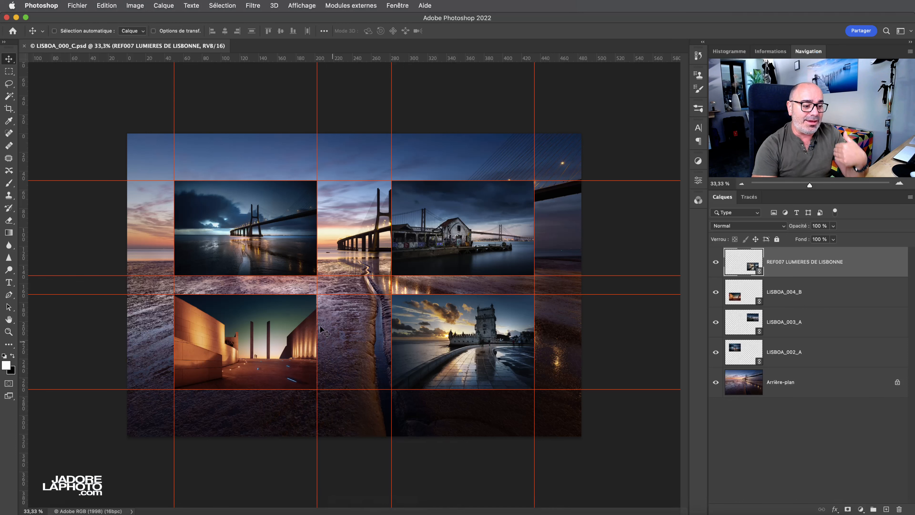